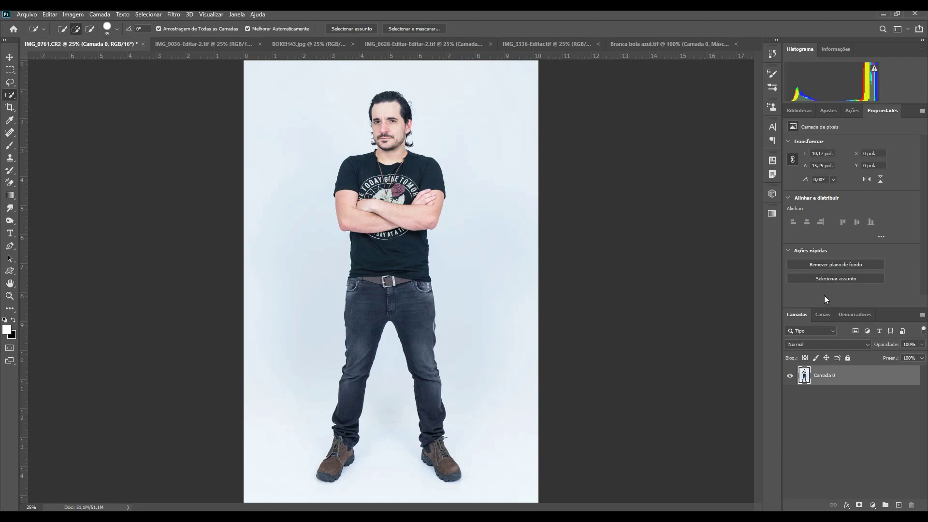
# - Run Remove Background on the standing man, then browse the IMG_3336, IMG_0628 and ball image tabs
pyautogui.click(843, 264)
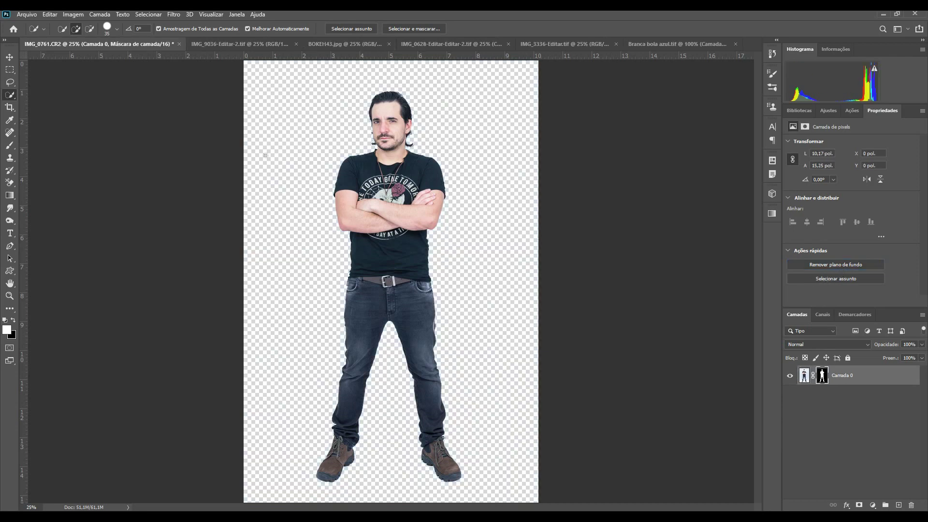
pyautogui.click(578, 47)
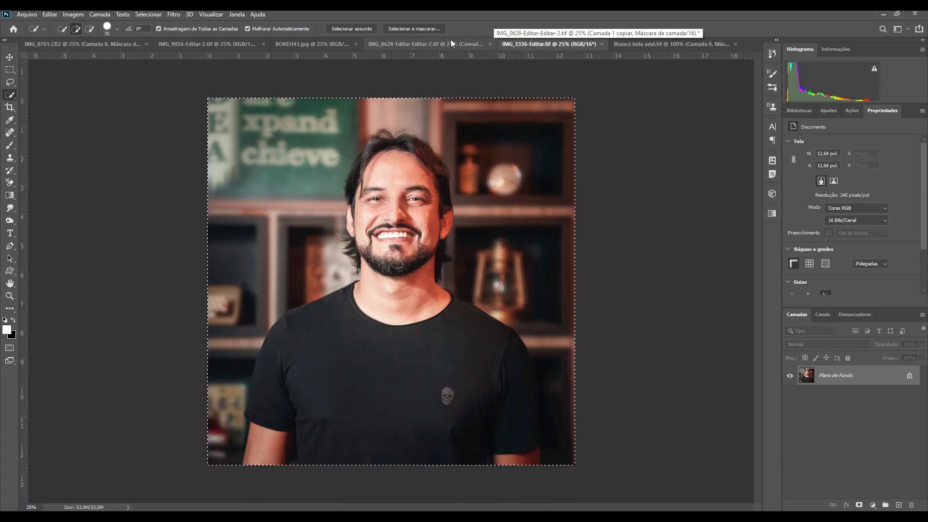
pyautogui.click(439, 44)
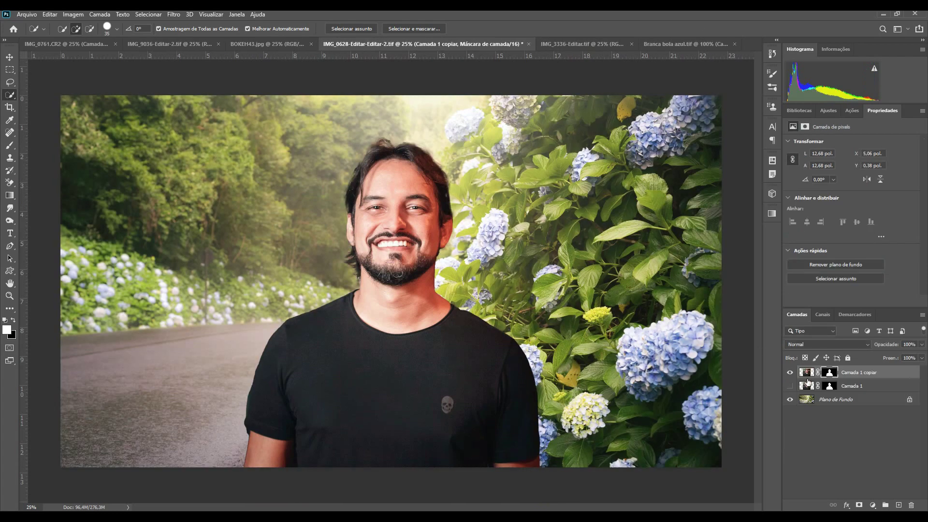
pyautogui.keyDown('shift'); pyautogui.click(830, 373); pyautogui.keyUp('shift')
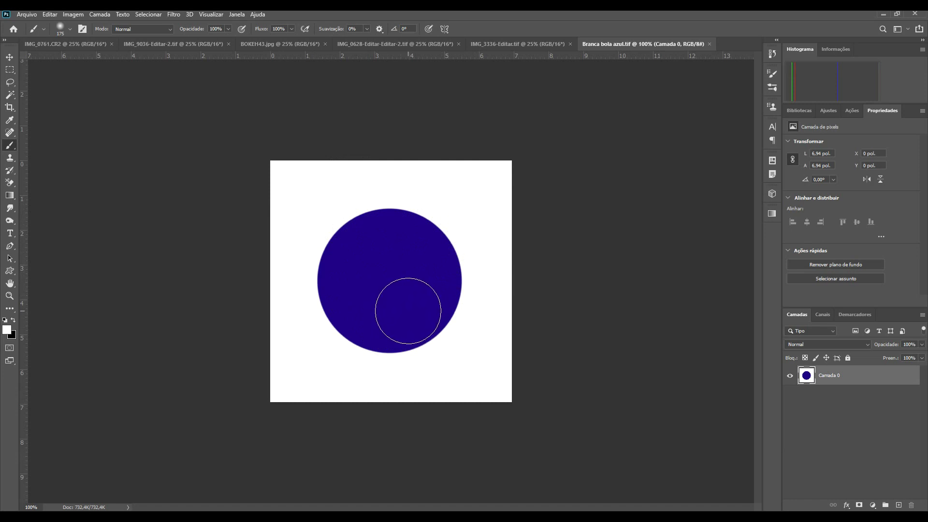
# - Delete the white background with Quick Selection, undo it, then select the blue circle
pyautogui.click(11, 99)
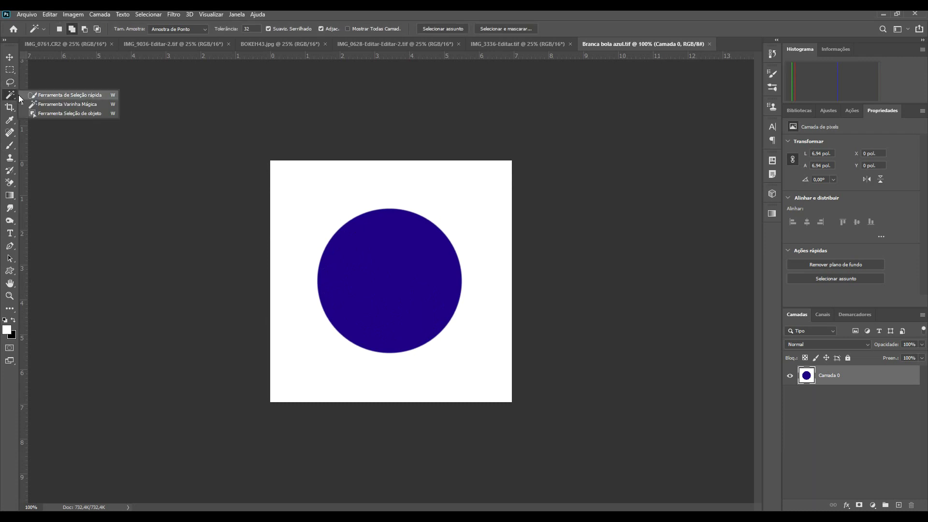
pyautogui.click(42, 95)
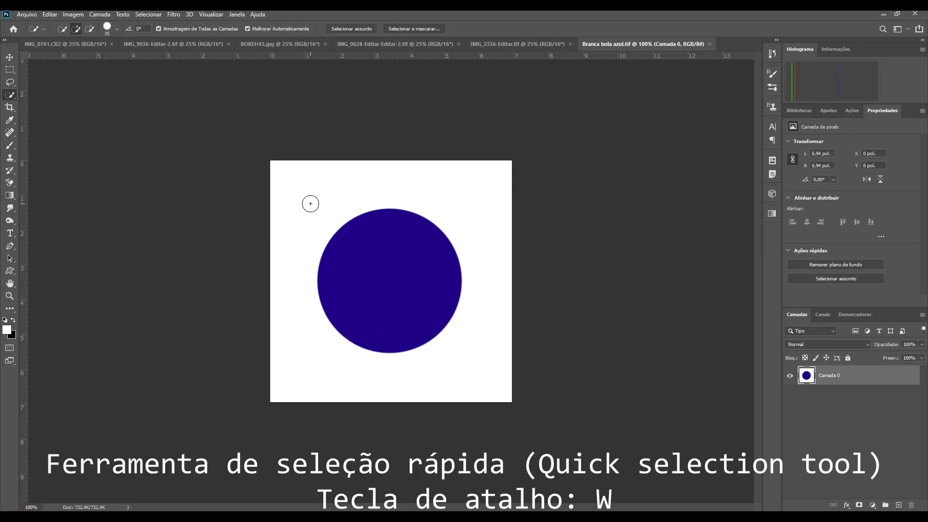
pyautogui.moveTo(307, 212)
pyautogui.mouseDown()
pyautogui.moveTo(304, 298)
pyautogui.moveTo(358, 377)
pyautogui.moveTo(433, 375)
pyautogui.moveTo(481, 329)
pyautogui.mouseUp()
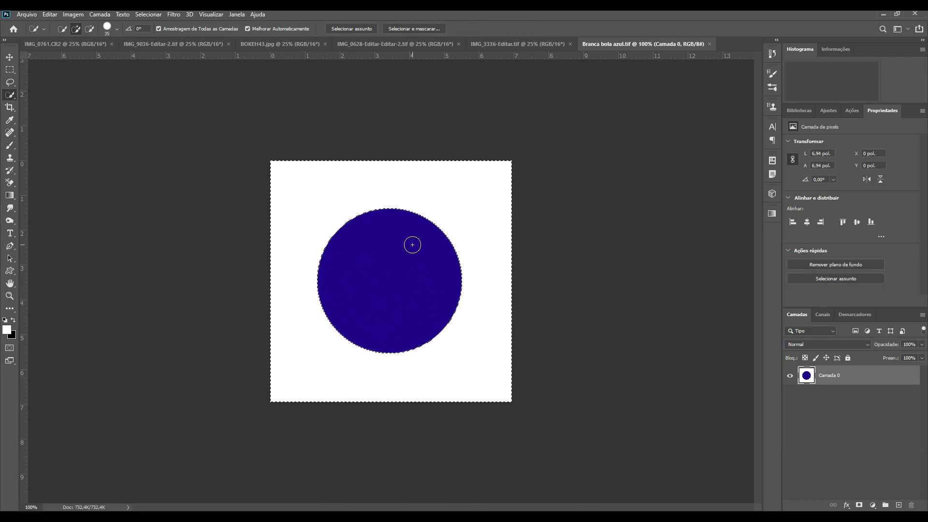
pyautogui.press('Delete')
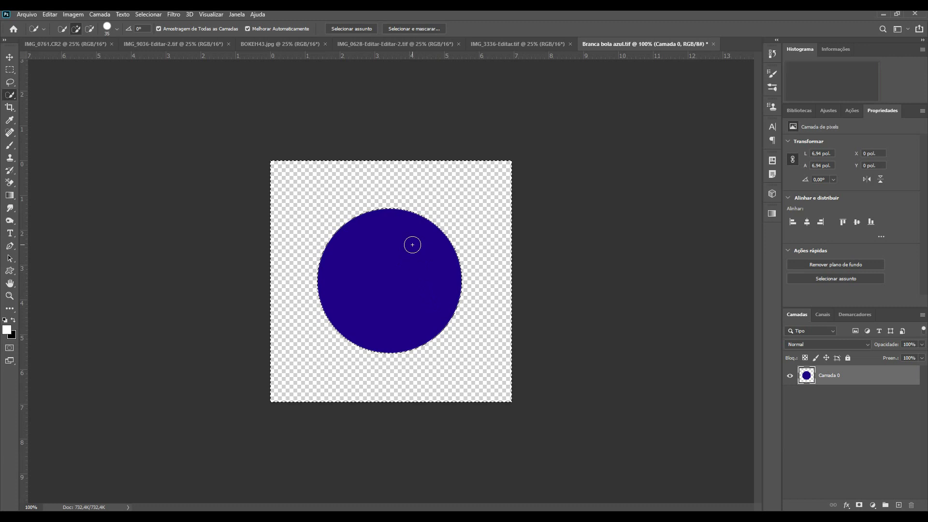
pyautogui.hotkey('ctrl', 'd')
pyautogui.hotkey('ctrl', 'z')
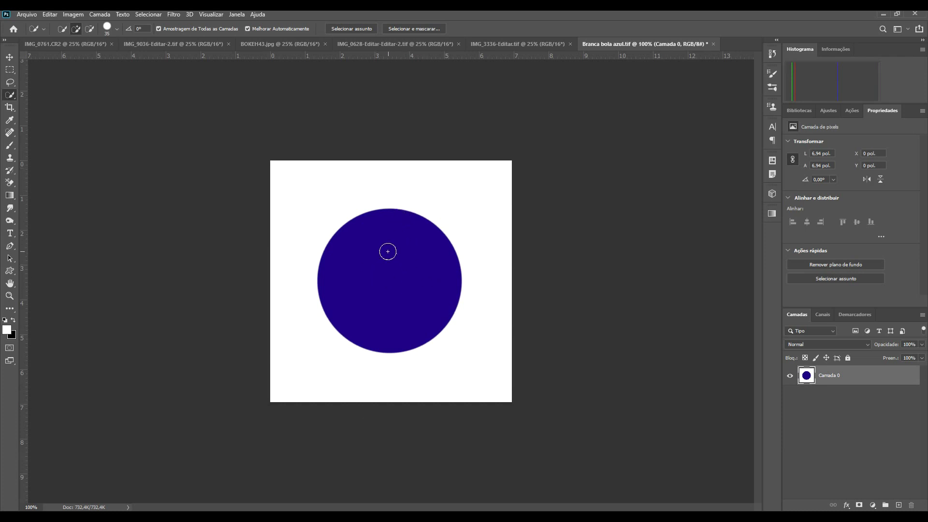
pyautogui.click(369, 275)
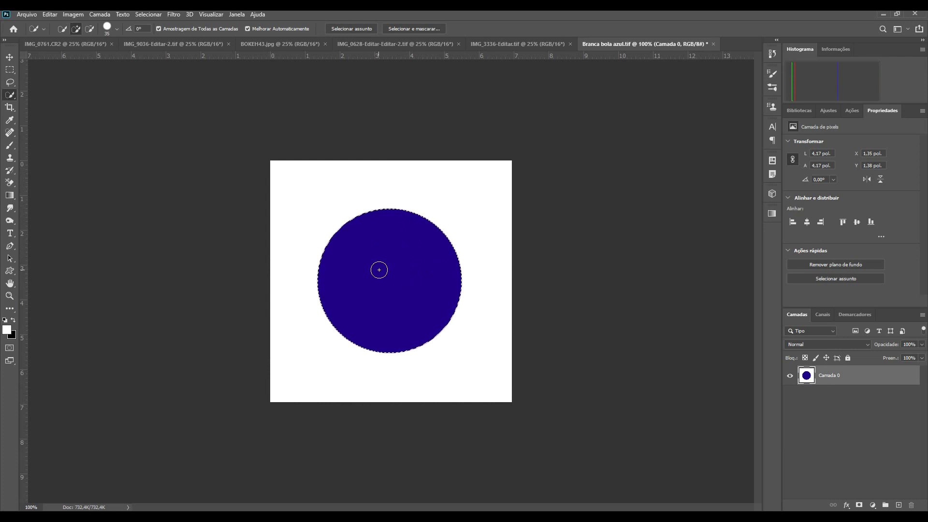
# - Add a layer mask to Camada 0 from the circle selection, hiding the white background
pyautogui.click(860, 506)
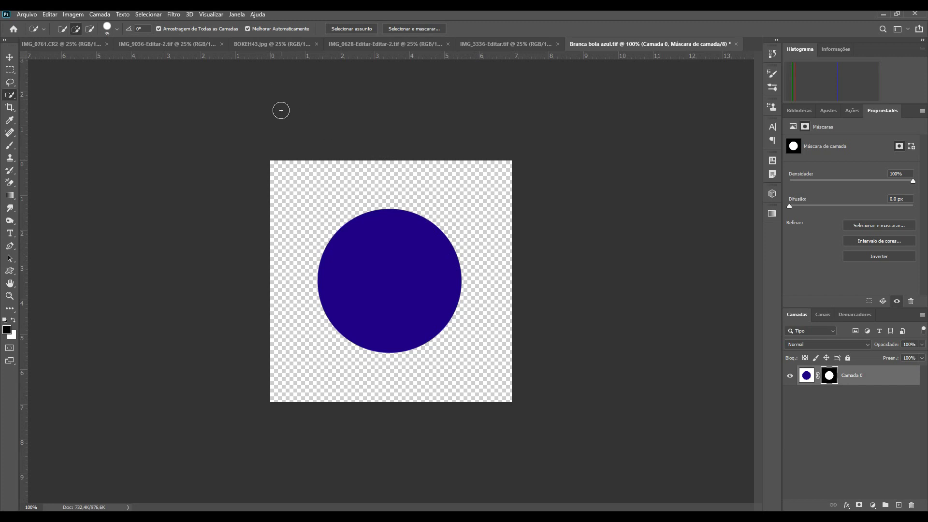
# - Copy the whole BOKEH43 image and paste it as Camada 1 over the IMG_9036 portrait
pyautogui.click(170, 45)
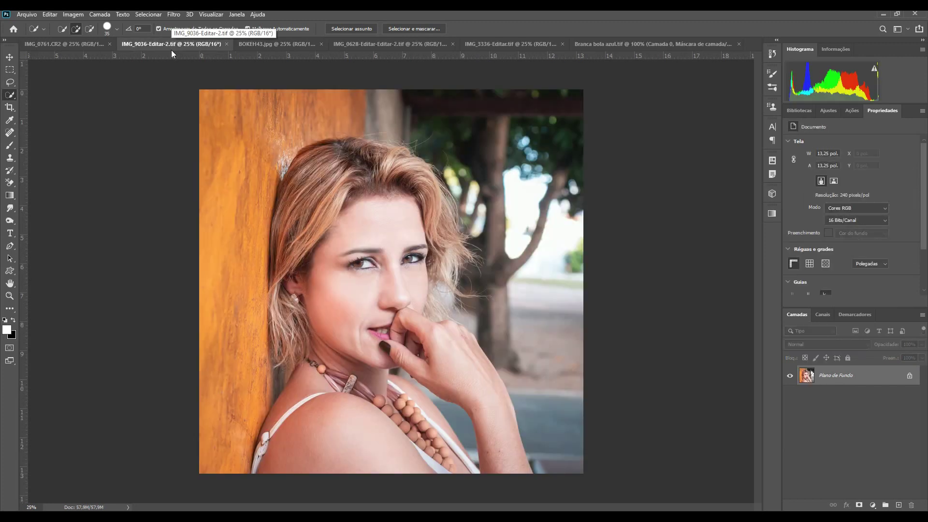
pyautogui.click(252, 44)
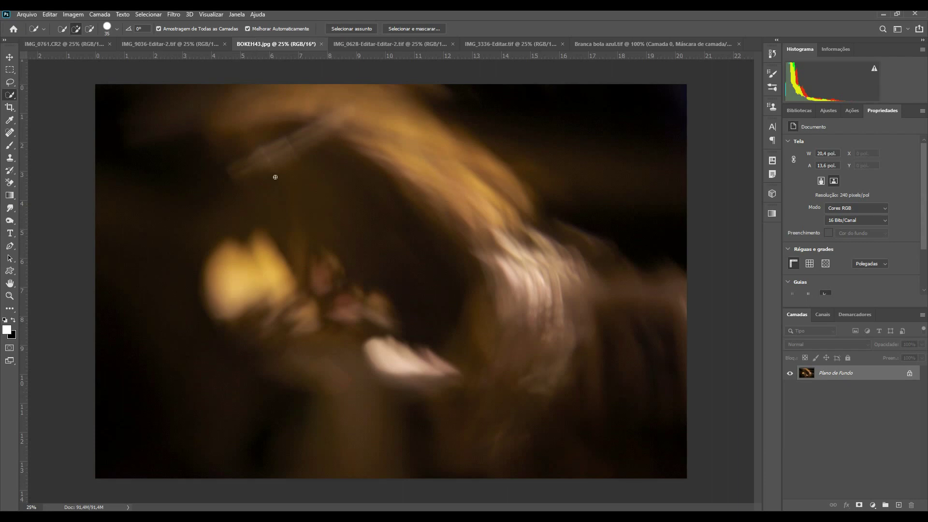
pyautogui.click(163, 41)
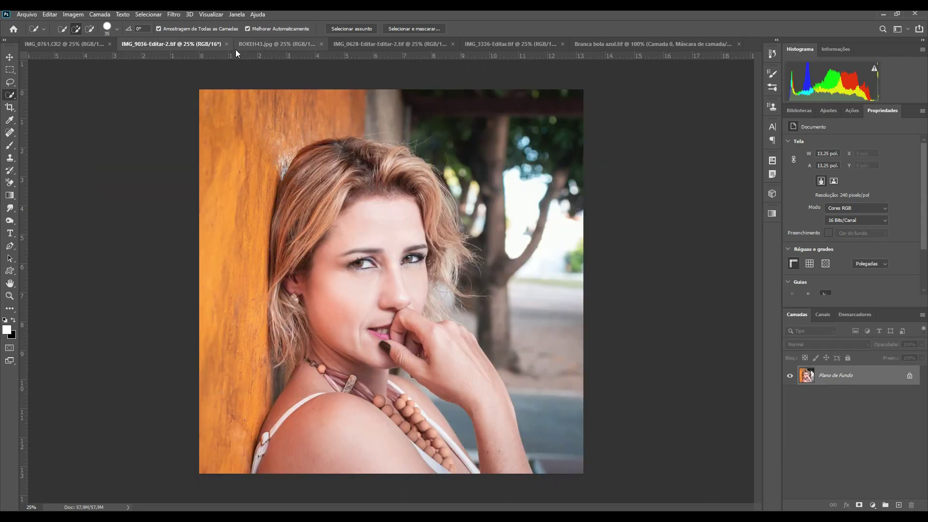
pyautogui.click(292, 43)
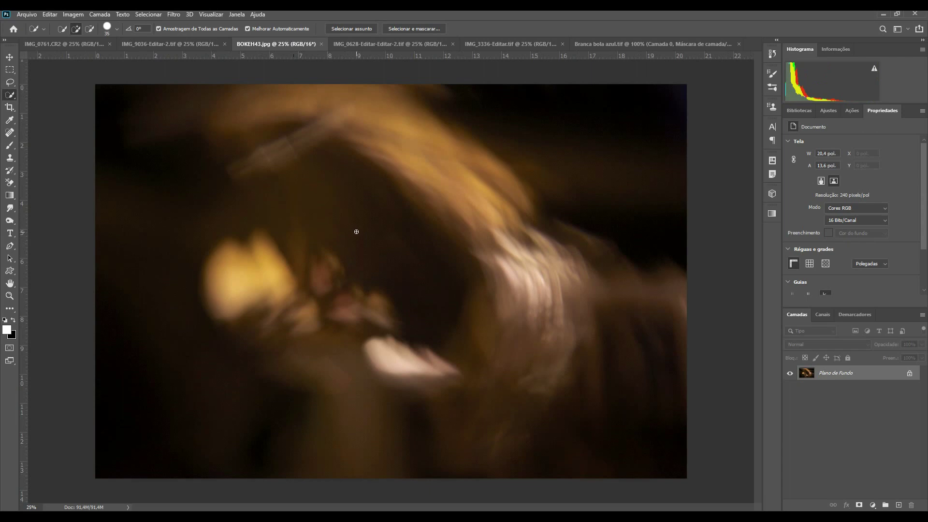
pyautogui.hotkey('ctrl', 'a')
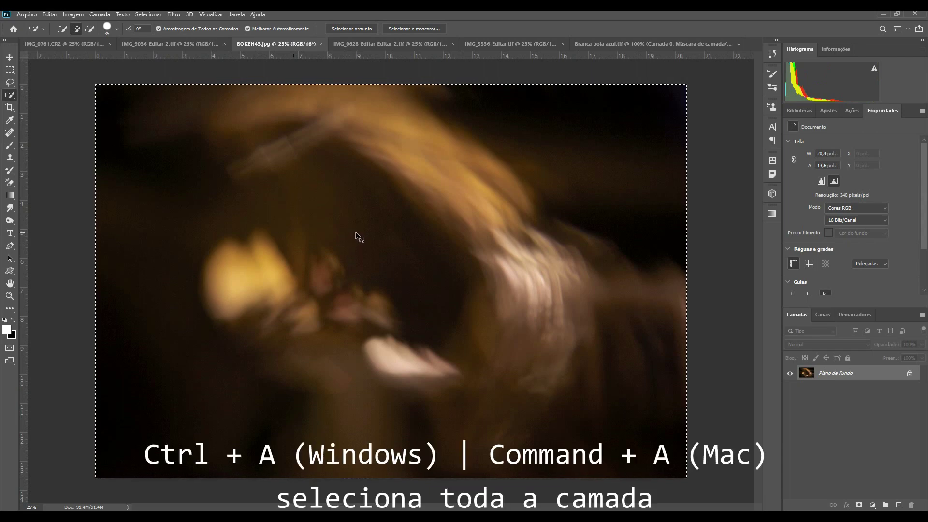
pyautogui.click(194, 44)
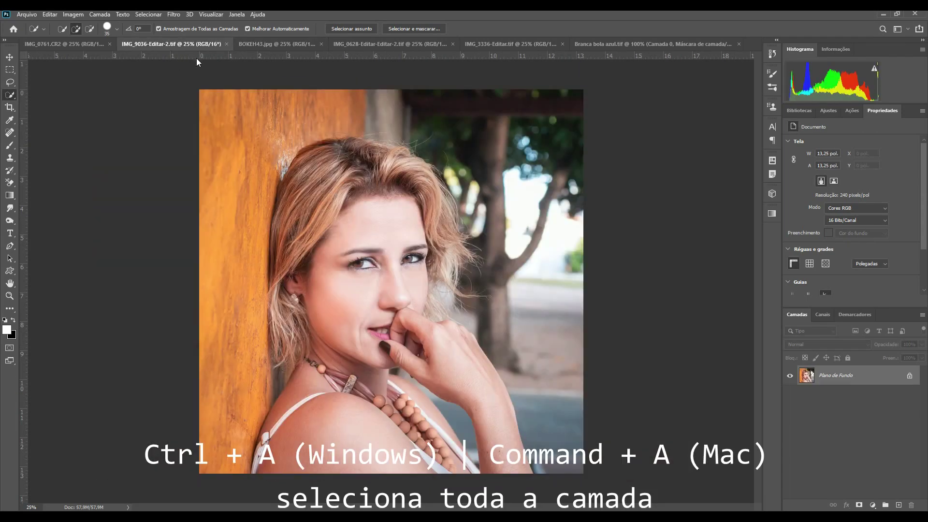
pyautogui.hotkey('ctrl', 'v')
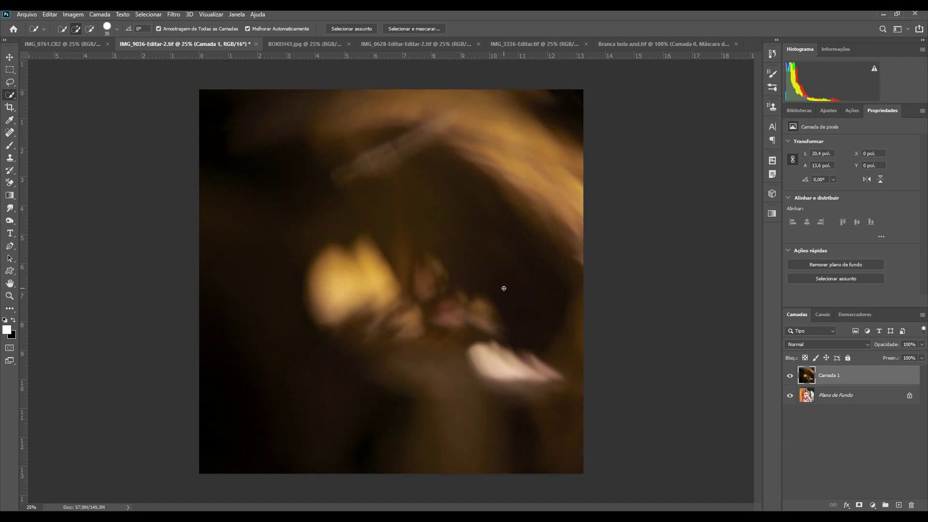
# - Blend the bokeh layer in Divisão mode at 41% opacity and compare it toggled on and off
pyautogui.click(817, 344)
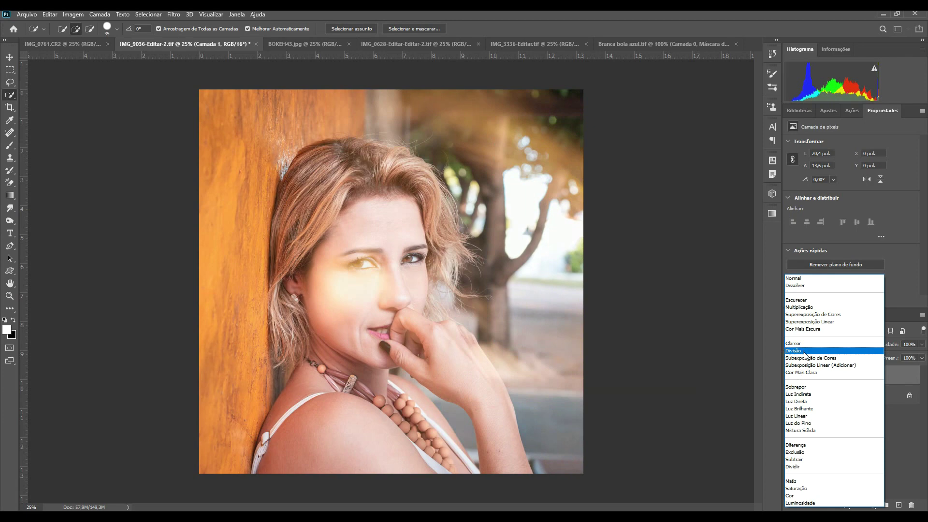
pyautogui.click(805, 351)
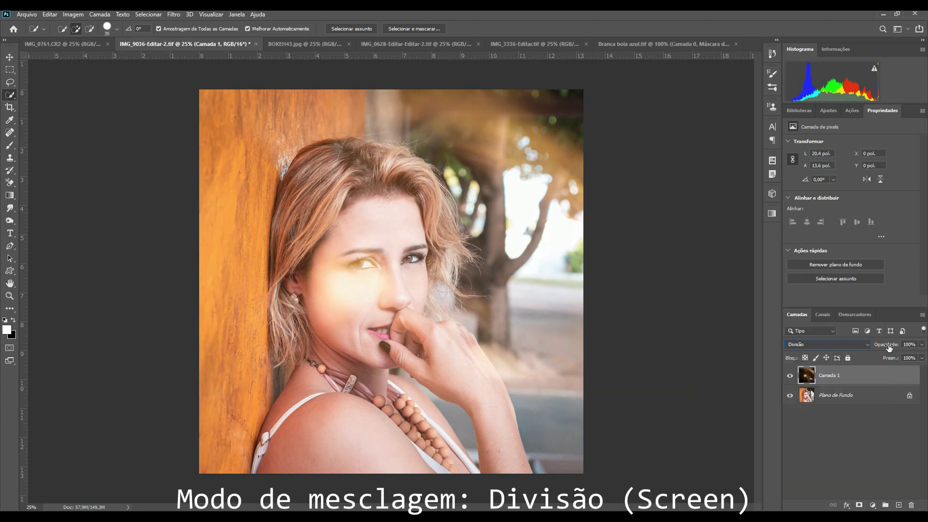
pyautogui.moveTo(889, 347); pyautogui.dragTo(857, 344)
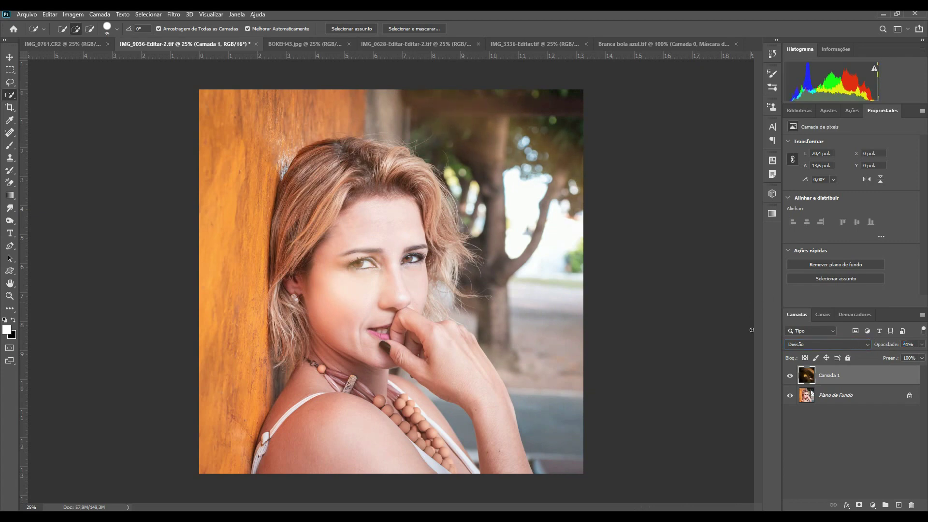
pyautogui.click(791, 378)
pyautogui.click(826, 344)
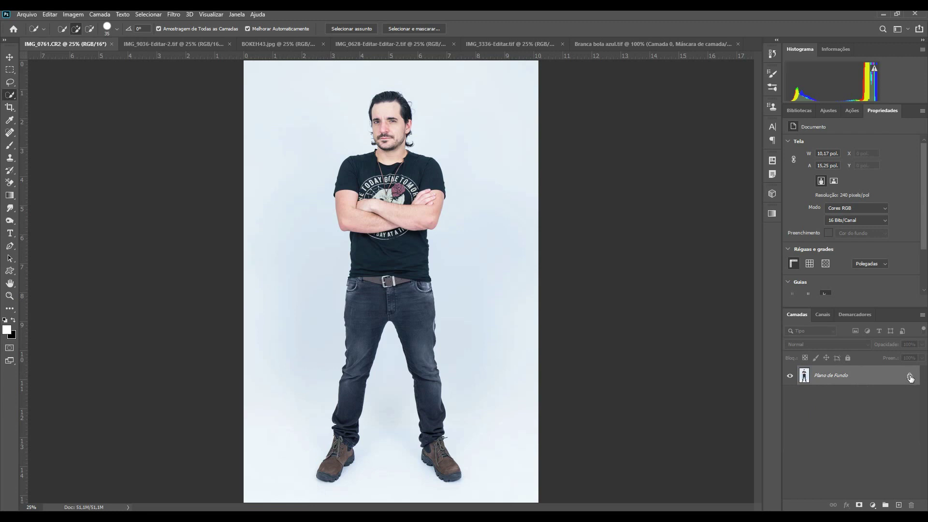
# - Unlock Plano de Fundo in IMG_0761.CR2 and run Remove Background on the standing man
pyautogui.click(910, 378)
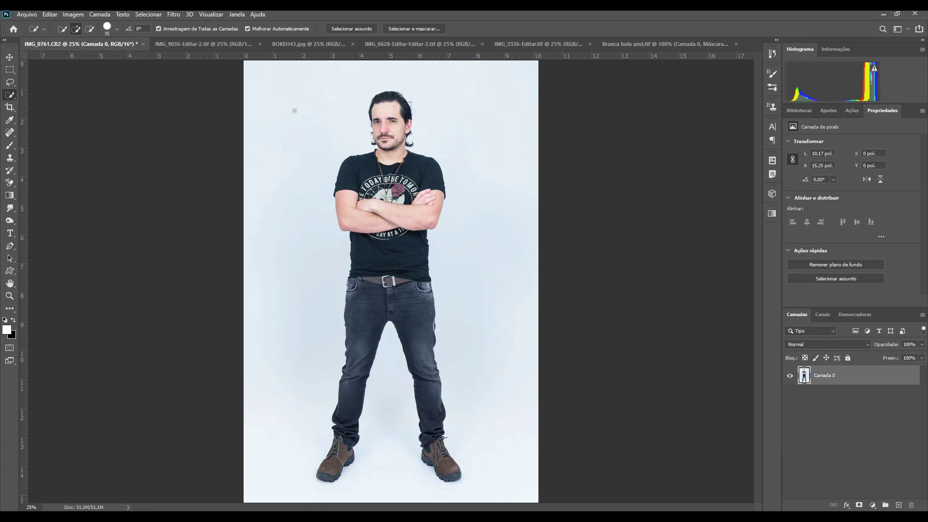
pyautogui.click(236, 14)
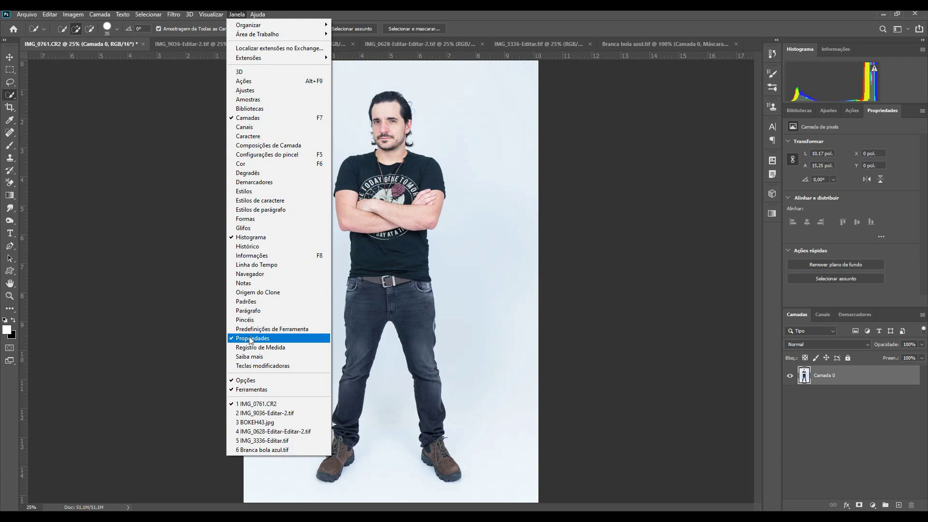
pyautogui.click(907, 251)
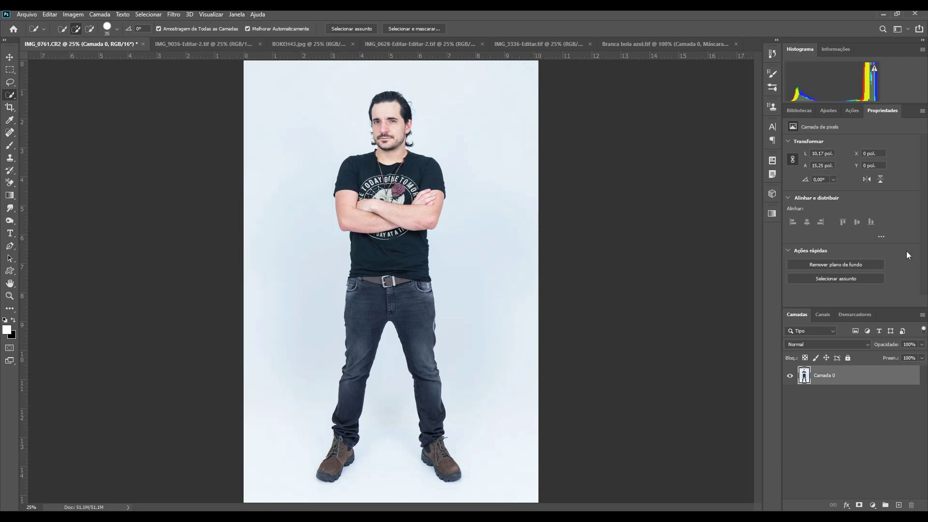
pyautogui.click(839, 264)
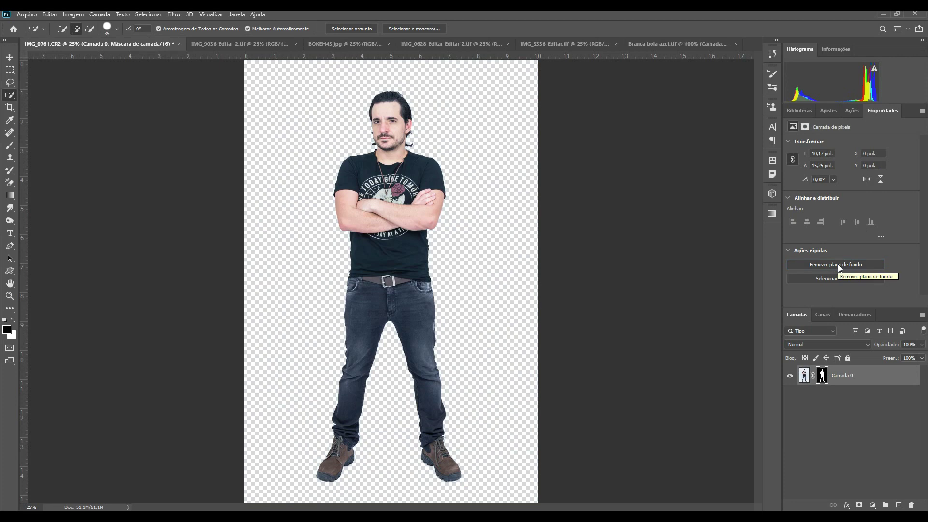
# - Duplicate the man's cutout layer into IMG_0628-Editar-Editar-2.tif
pyautogui.rightClick(852, 377)
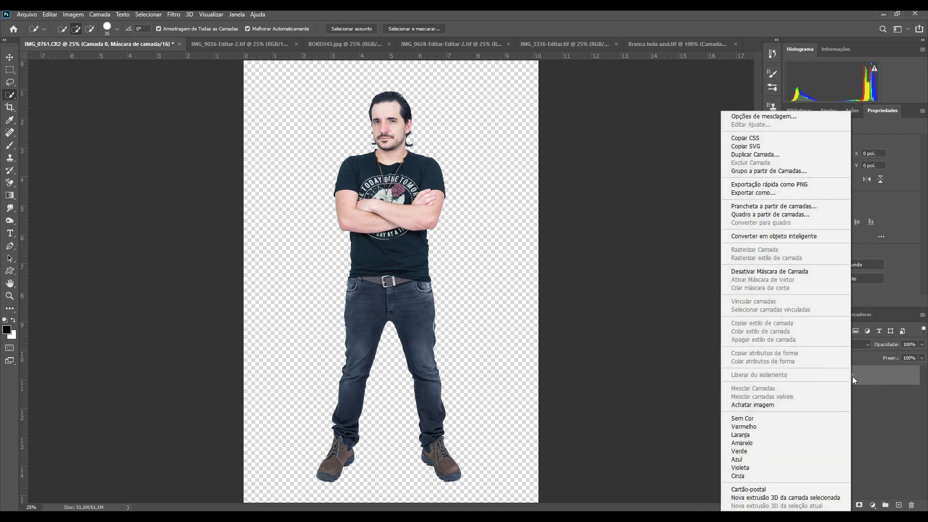
pyautogui.click(783, 155)
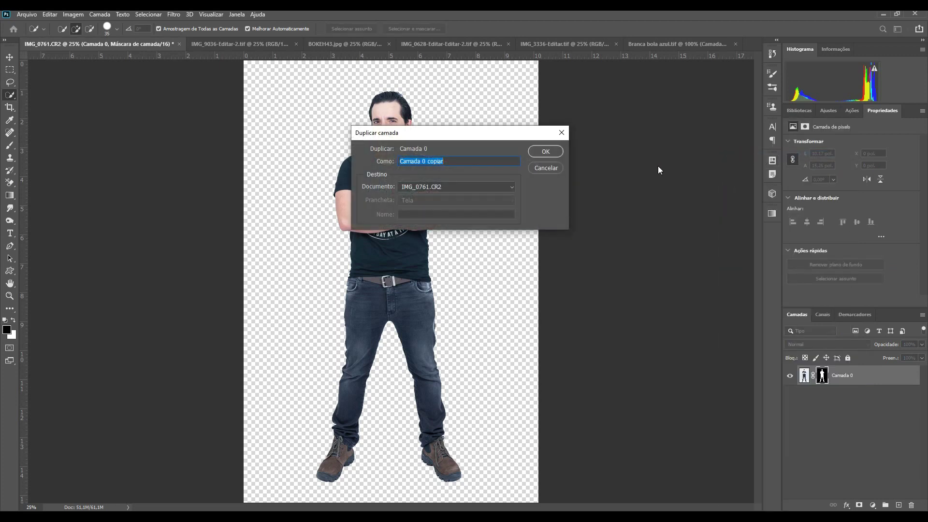
pyautogui.click(473, 188)
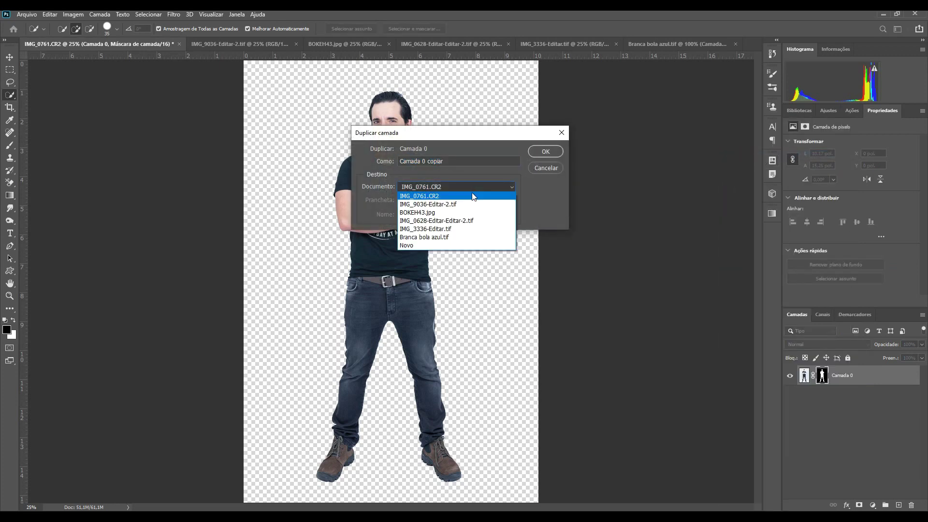
pyautogui.click(462, 222)
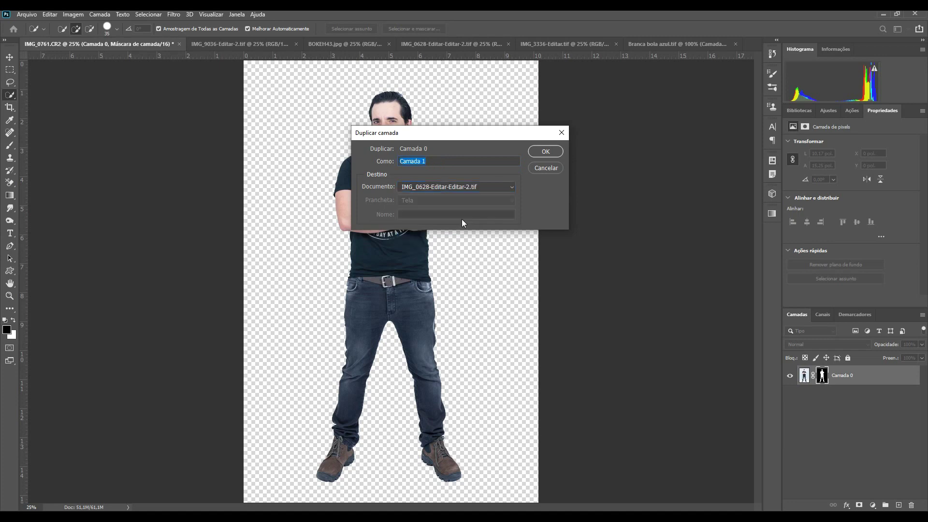
pyautogui.click(546, 152)
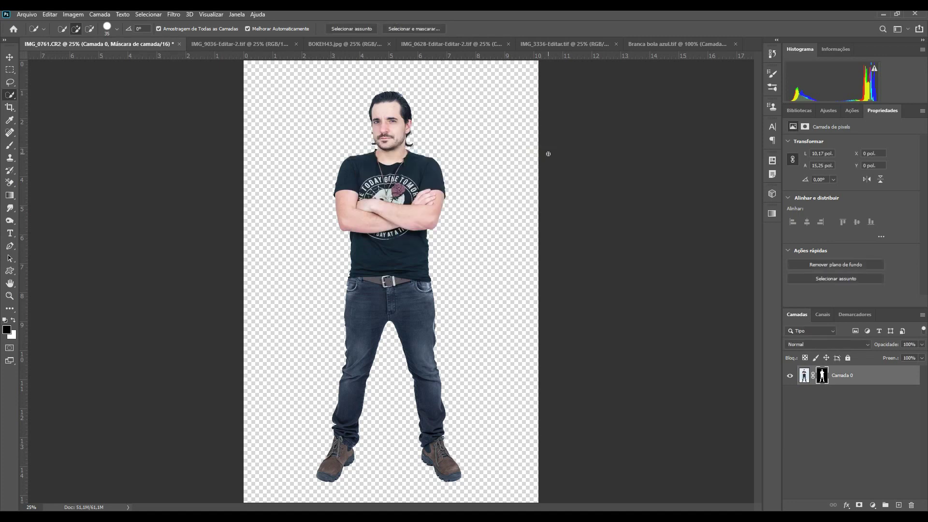
# - In the hydrangea road composite, toggle the man's layer mask off and back on
pyautogui.click(428, 44)
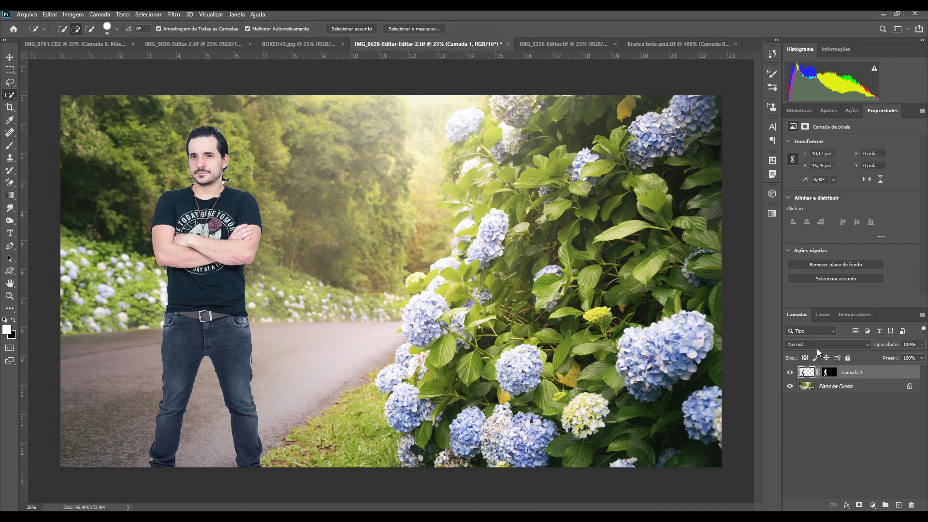
pyautogui.keyDown('shift'); pyautogui.click(829, 373); pyautogui.keyUp('shift')
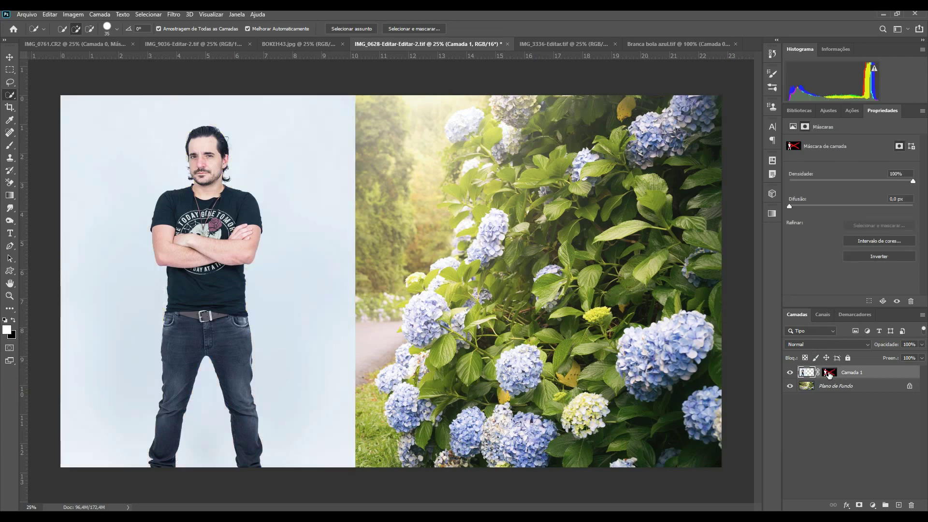
pyautogui.keyDown('shift'); pyautogui.click(829, 373); pyautogui.keyUp('shift')
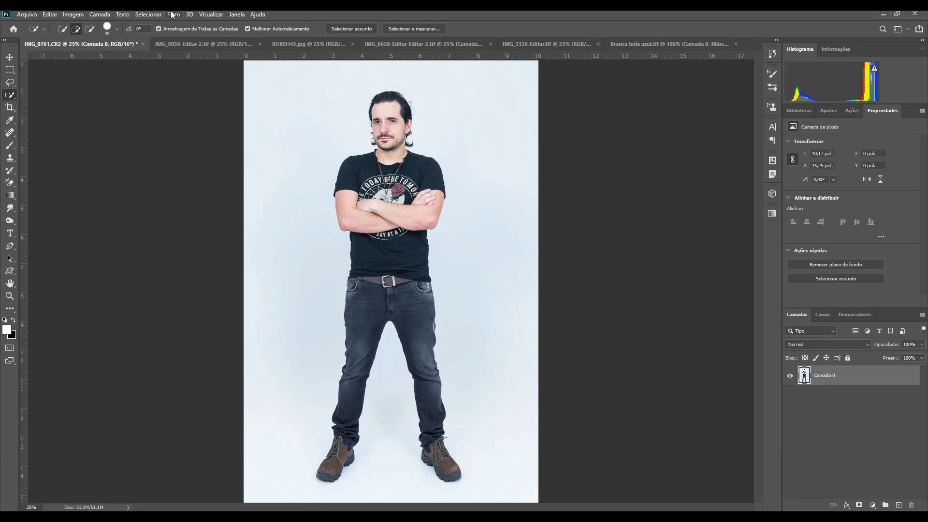
# - Mask Camada 0 to the man using Select > Subject and Add Layer Mask
pyautogui.click(155, 14)
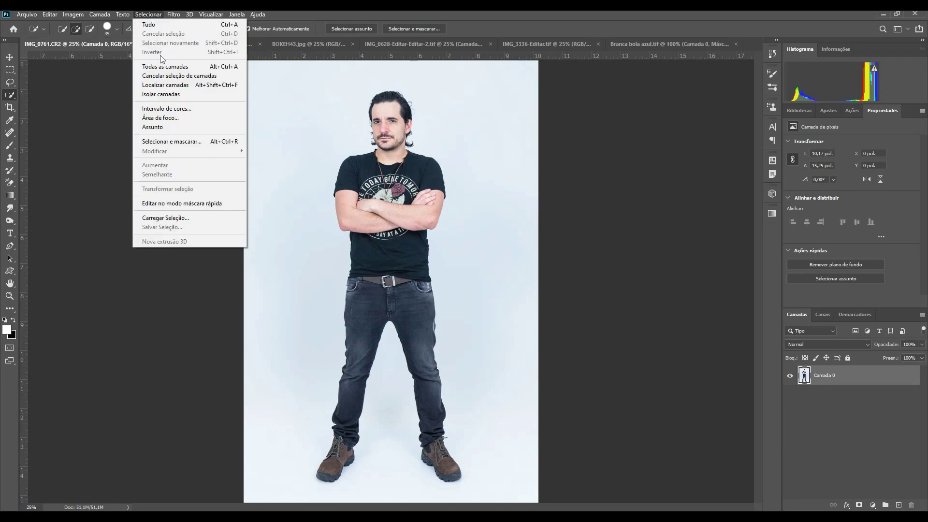
pyautogui.click(165, 127)
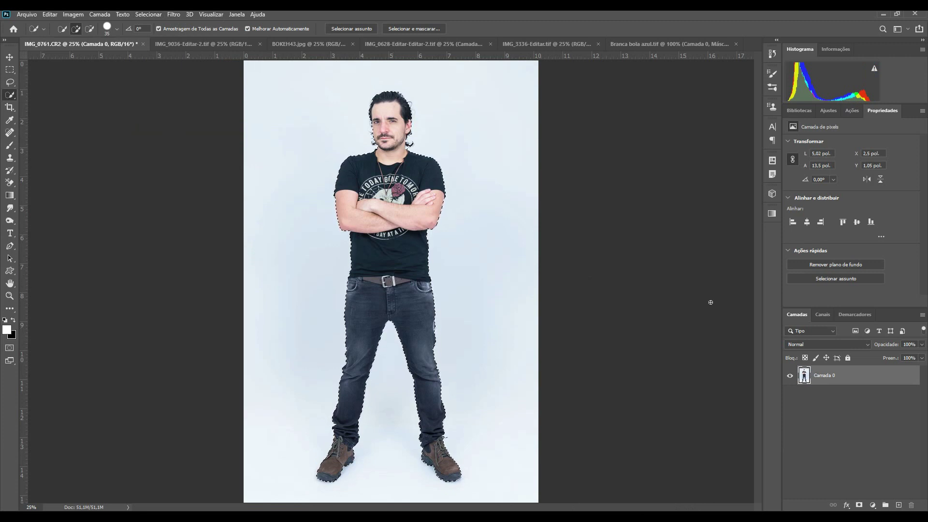
pyautogui.click(859, 505)
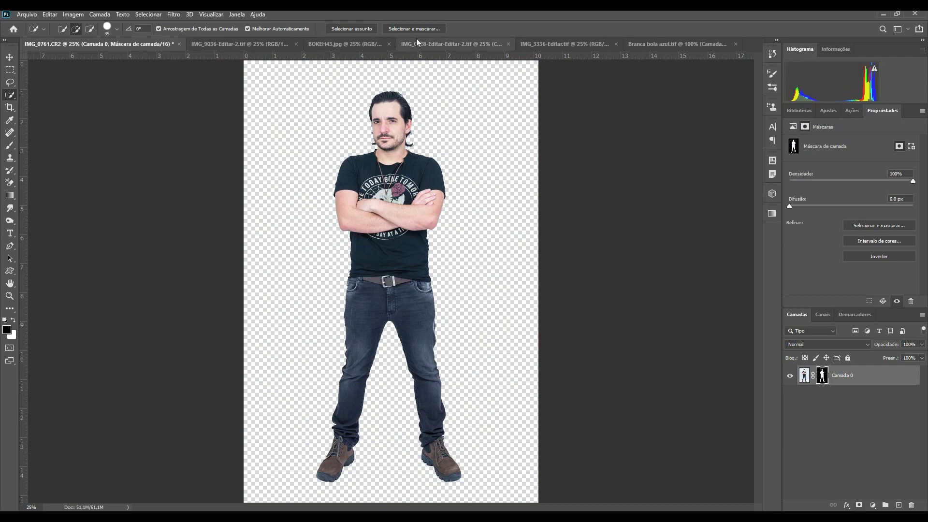
pyautogui.click(457, 45)
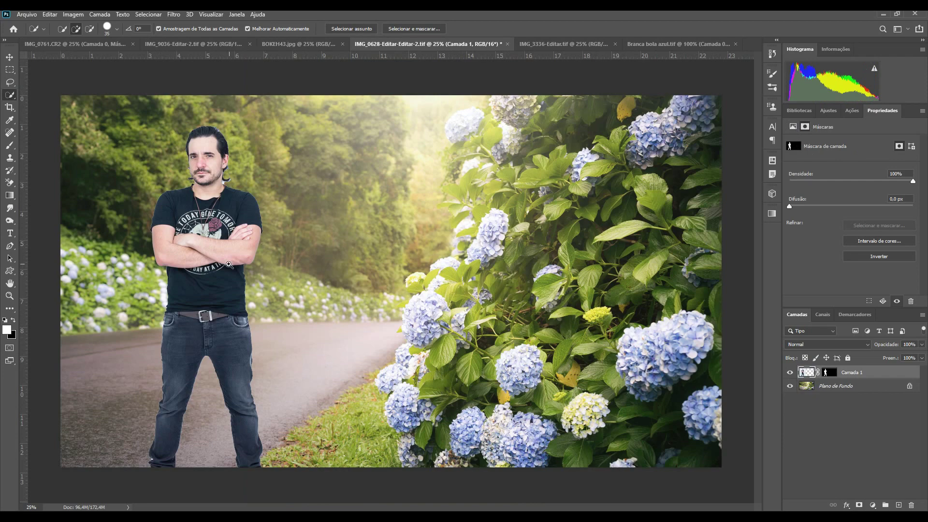
# - Zoom in on the man's head and hair, then cycle through Marquee, Brush and Lasso tools
pyautogui.press('z')
pyautogui.moveTo(230, 261); pyautogui.dragTo(285, 265)
pyautogui.press('w')
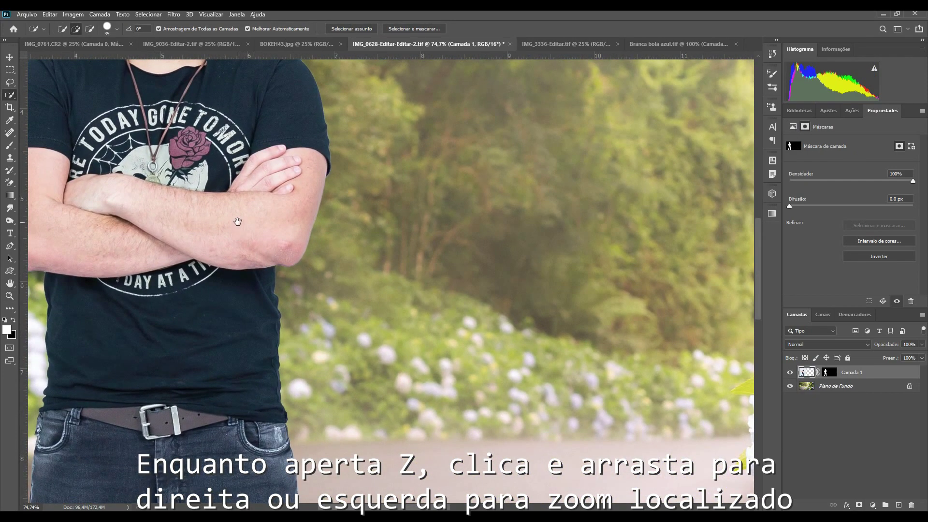
pyautogui.moveTo(239, 222)
pyautogui.mouseDown()
pyautogui.moveTo(378, 306)
pyautogui.moveTo(372, 371)
pyautogui.mouseUp()
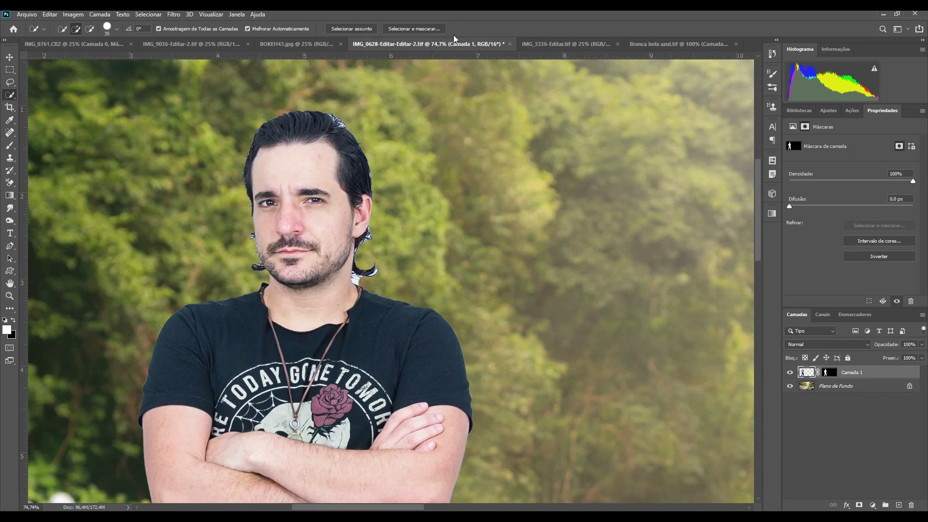
pyautogui.click(10, 69)
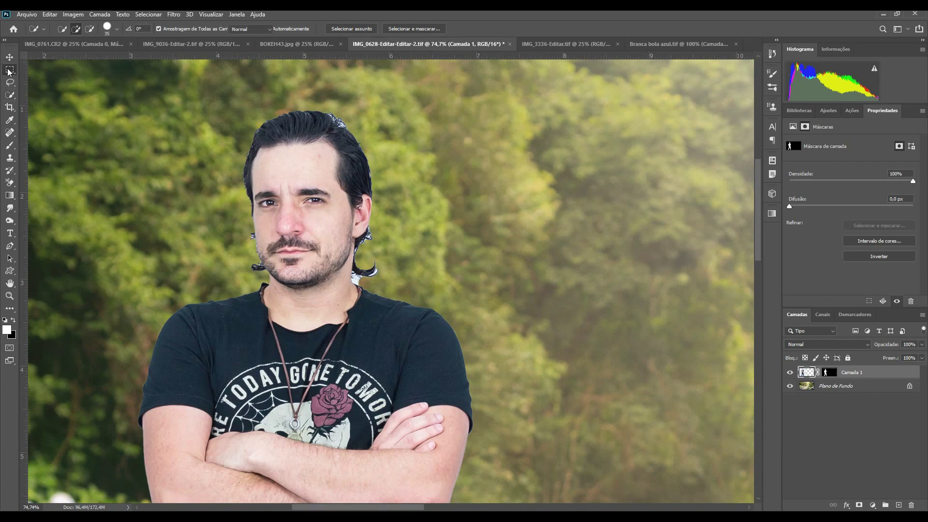
pyautogui.click(10, 145)
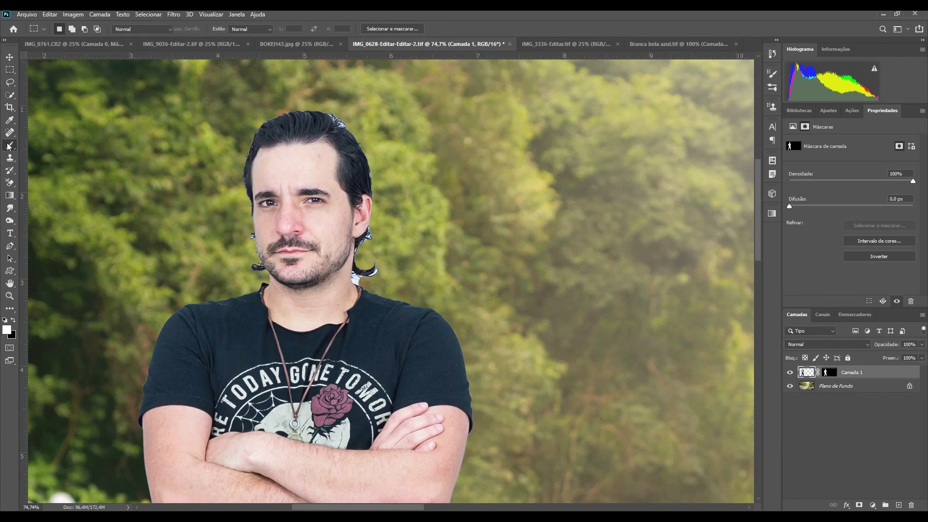
pyautogui.click(10, 83)
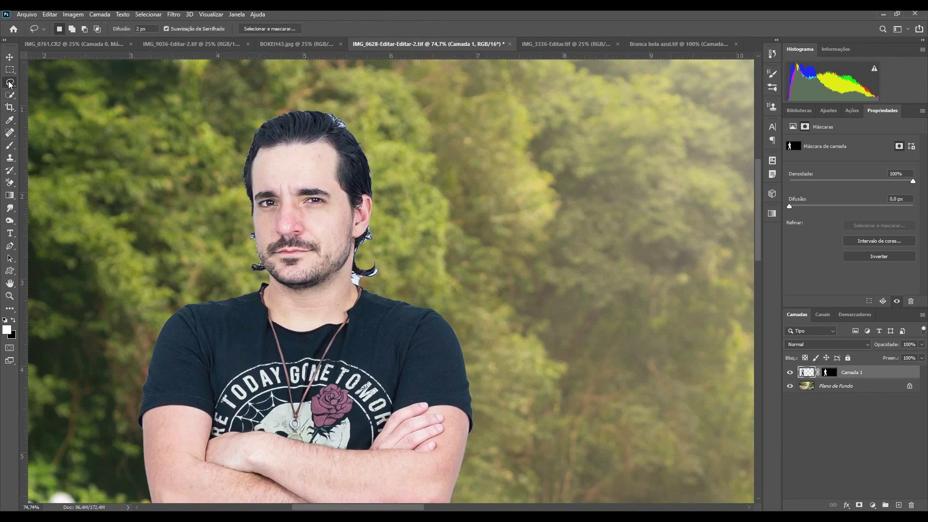
# - In Select and Mask, brush the hair and face edges with a 48 px Refine Edge brush
pyautogui.click(259, 30)
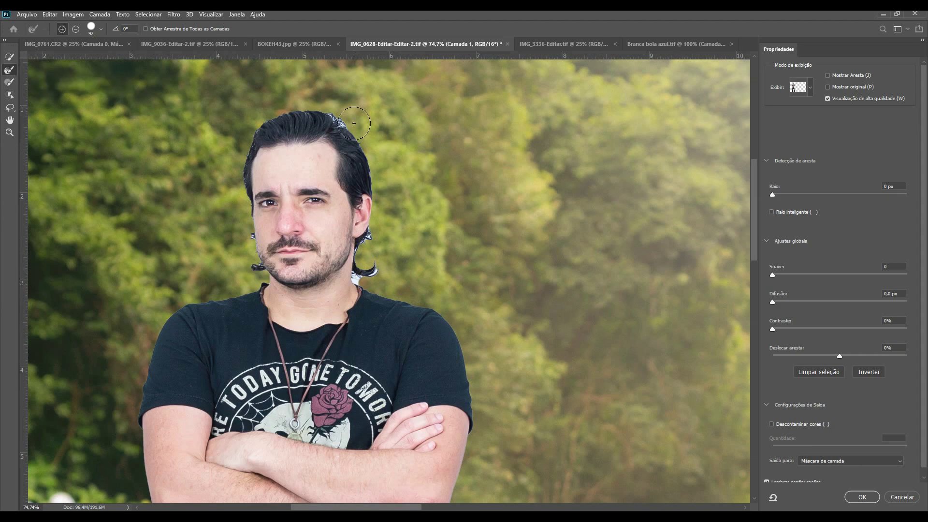
pyautogui.click(100, 29)
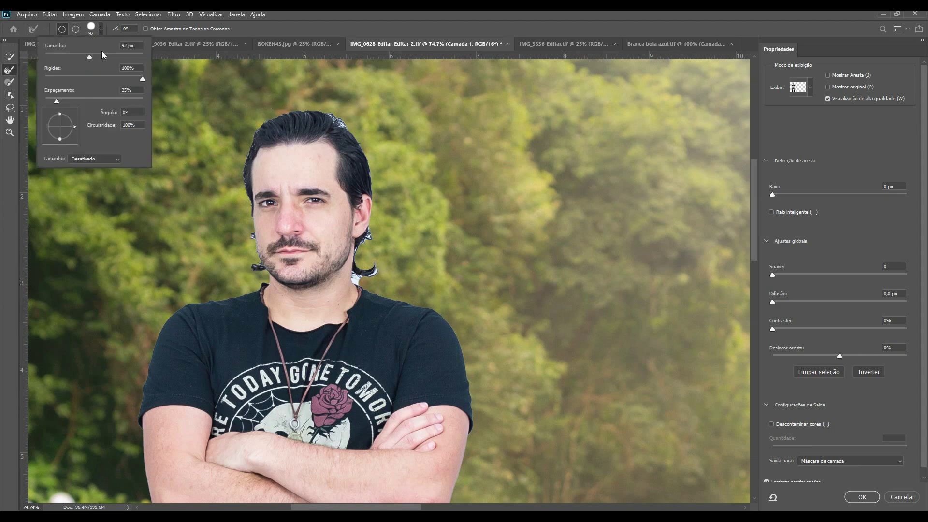
pyautogui.moveTo(102, 57); pyautogui.dragTo(68, 57)
pyautogui.click(325, 112)
pyautogui.moveTo(338, 124)
pyautogui.mouseDown()
pyautogui.moveTo(370, 237)
pyautogui.moveTo(351, 277)
pyautogui.moveTo(264, 266)
pyautogui.mouseUp()
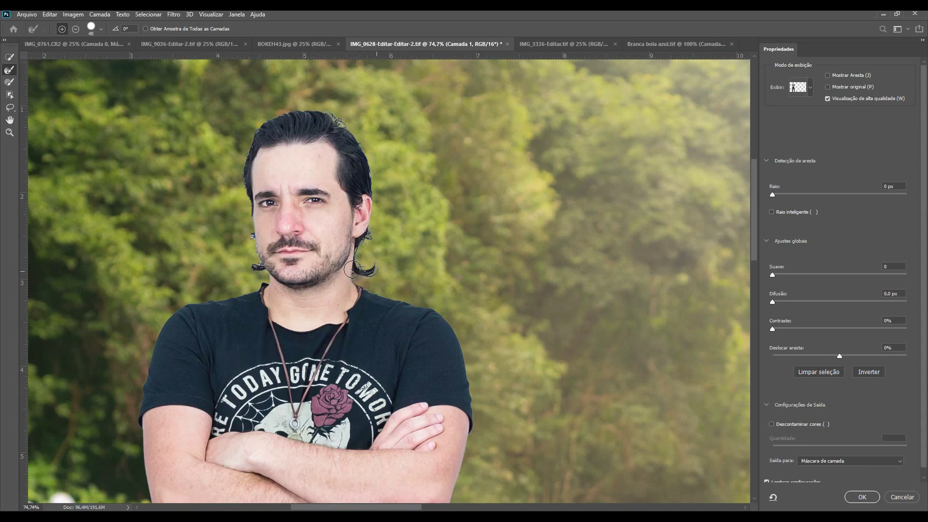
pyautogui.moveTo(257, 266)
pyautogui.mouseDown()
pyautogui.moveTo(247, 203)
pyautogui.moveTo(253, 144)
pyautogui.mouseUp()
# - Set Shift Edge to -15% and apply the refined mask
pyautogui.moveTo(839, 356); pyautogui.dragTo(817, 354)
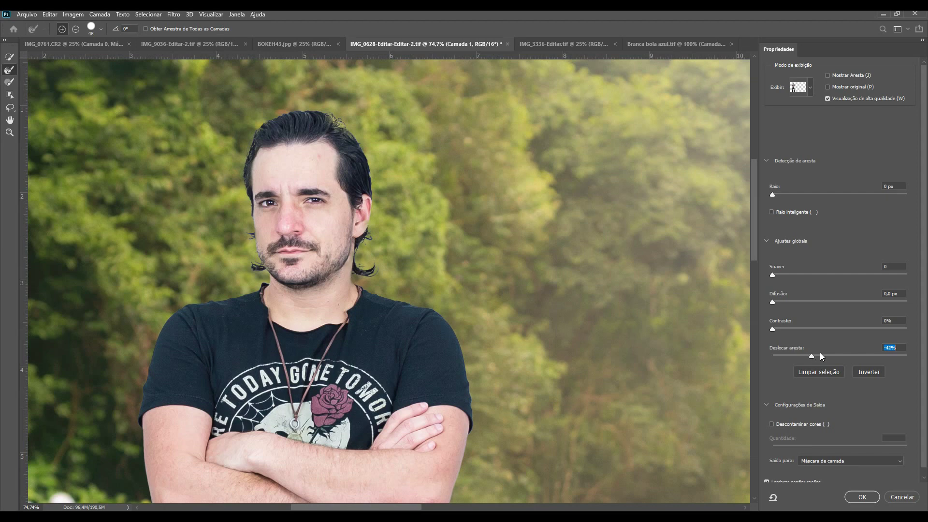
pyautogui.moveTo(821, 354); pyautogui.dragTo(895, 362)
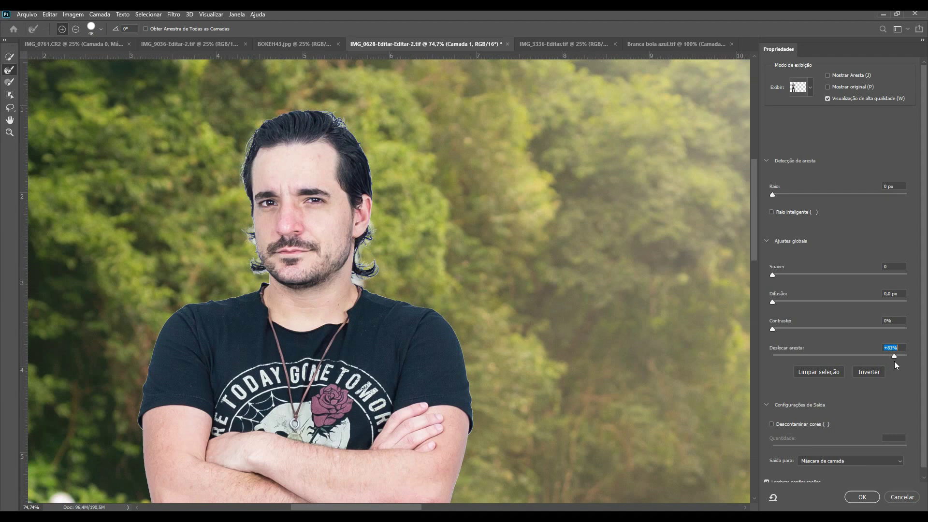
pyautogui.moveTo(892, 361); pyautogui.dragTo(833, 356)
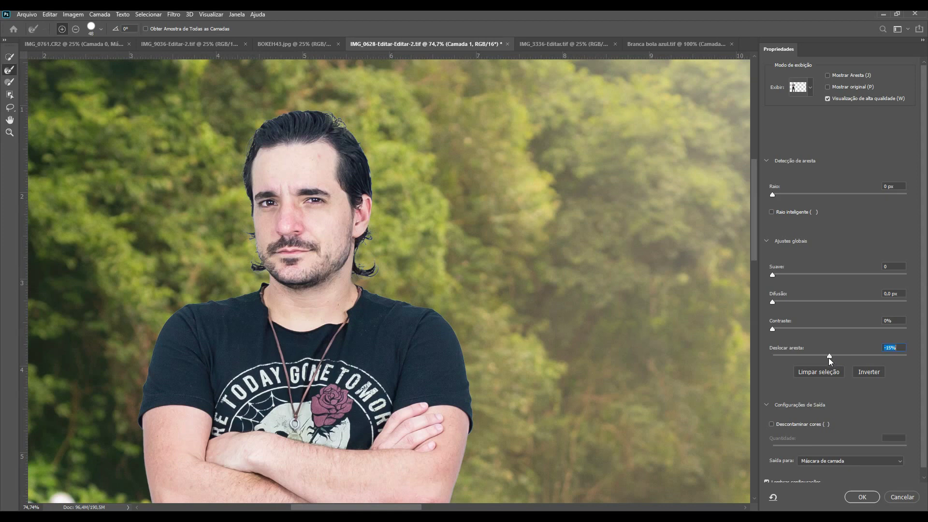
pyautogui.click(857, 495)
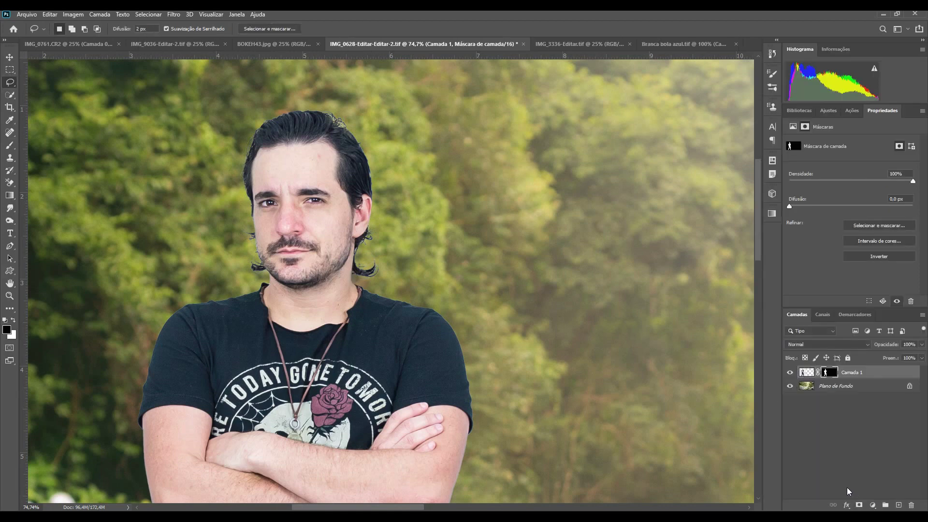
# - Delete Camada 1's layer mask, then zoom in on the man's face and chest
pyautogui.hotkey('ctrl', '-')
pyautogui.hotkey('ctrl', '-')
pyautogui.hotkey('ctrl', '-')
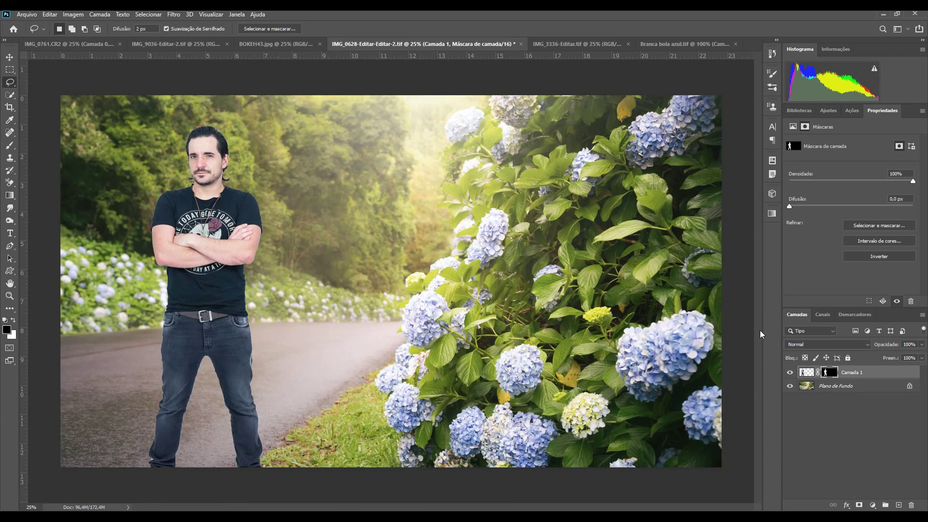
pyautogui.rightClick(834, 374)
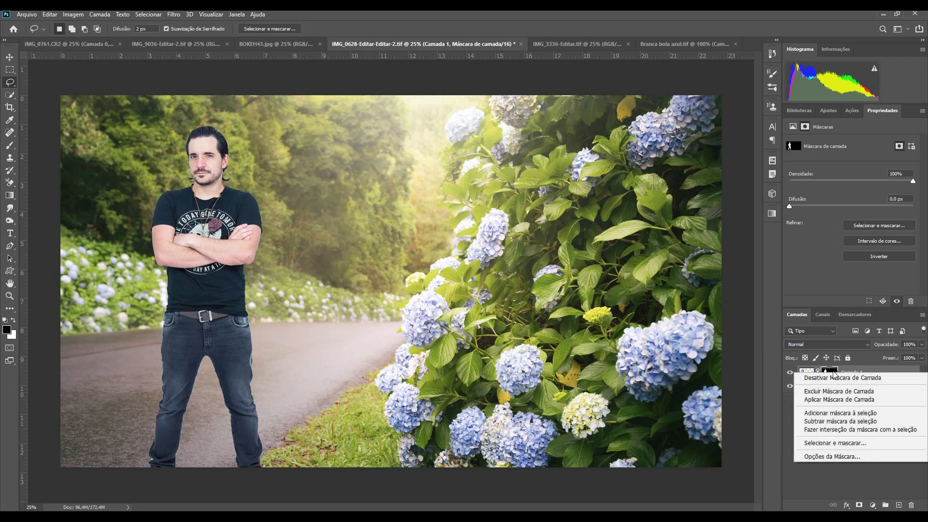
pyautogui.click(840, 392)
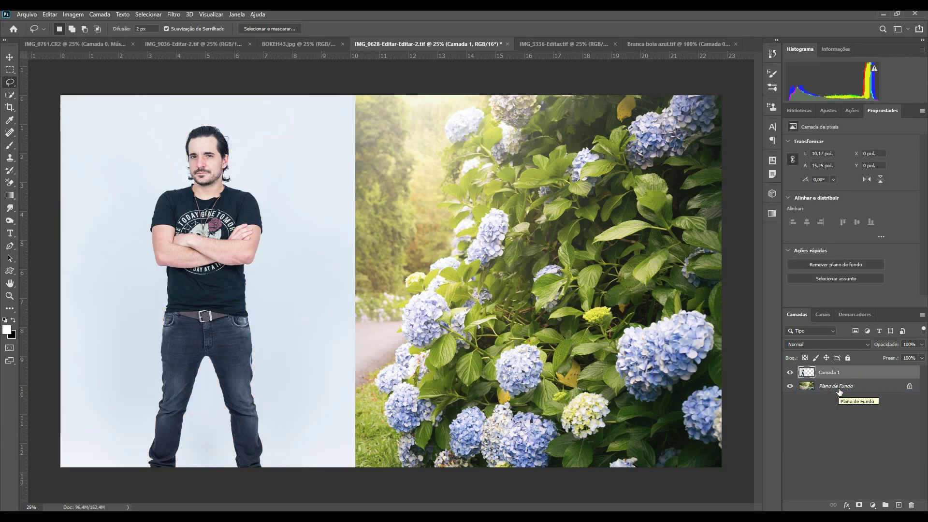
pyautogui.moveTo(237, 204); pyautogui.dragTo(350, 321)
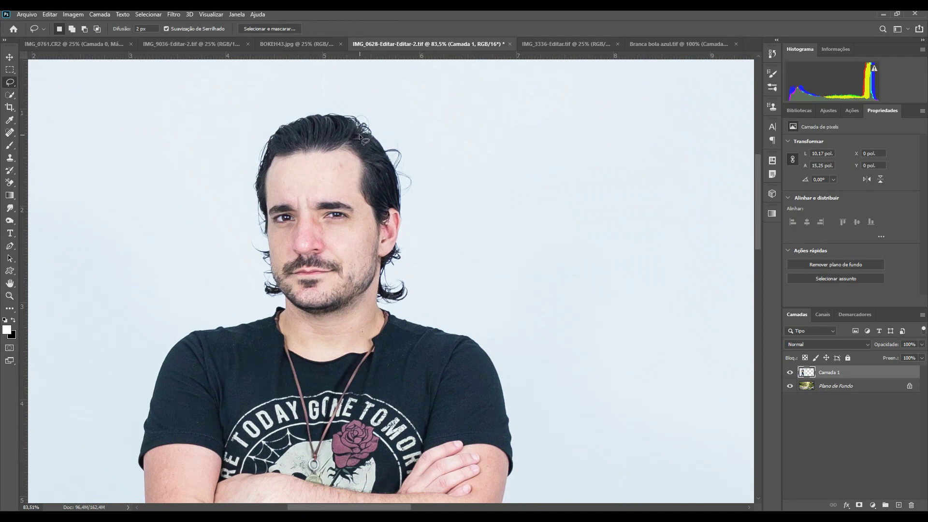
# - Choose the Background Eraser tool and set its Tolerance to 50%
pyautogui.click(13, 182)
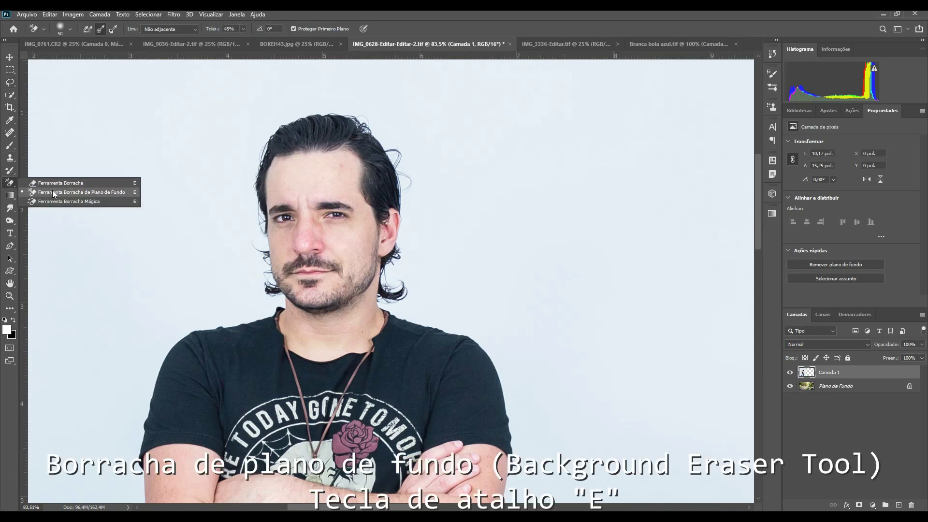
pyautogui.click(53, 190)
pyautogui.click(214, 31)
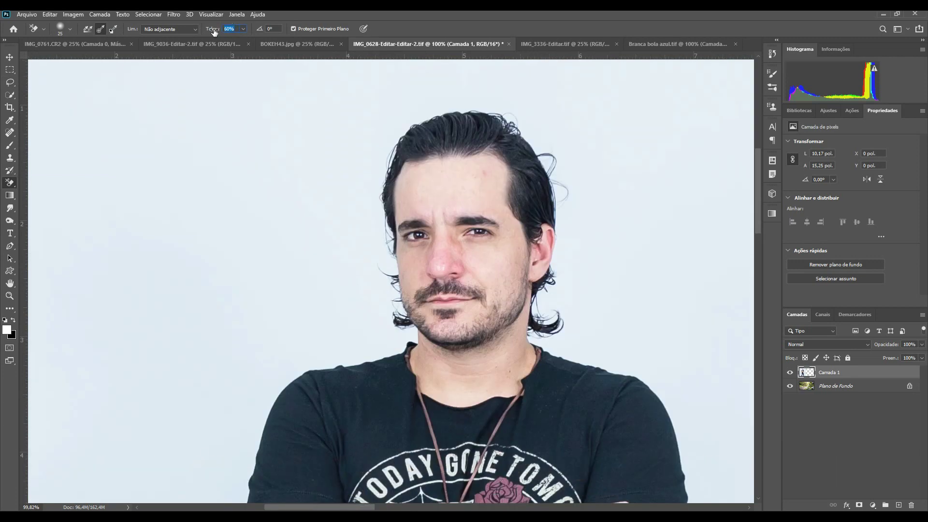
pyautogui.write('5')
pyautogui.scroll(2, 528, 132)
pyautogui.scroll(2, 537, 125)
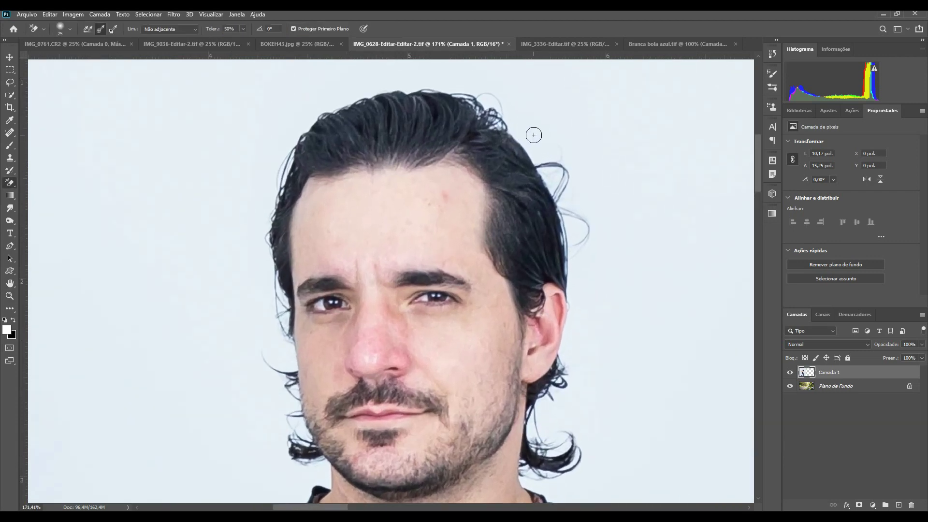
# - Erase the backdrop around the hair and ear using 25, 9 and 20 px brushes
pyautogui.click(534, 139)
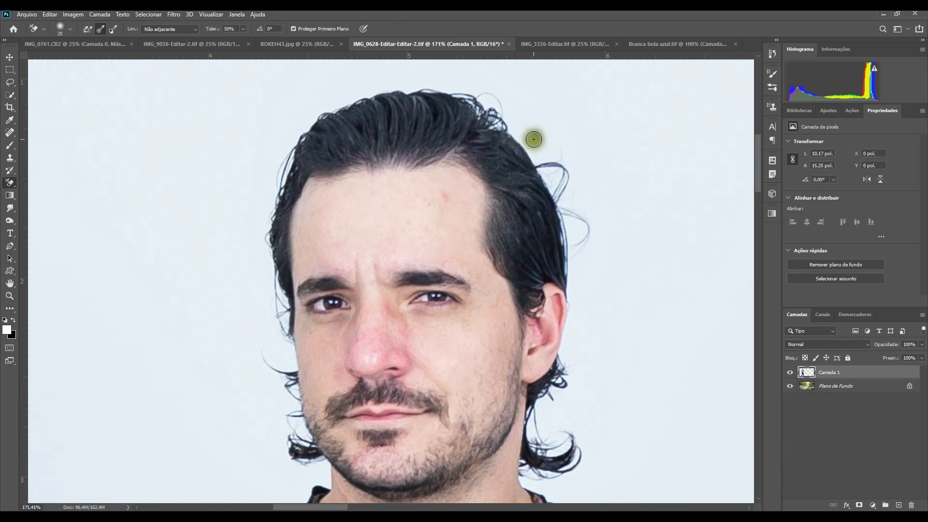
pyautogui.moveTo(514, 135)
pyautogui.mouseDown()
pyautogui.moveTo(485, 113)
pyautogui.moveTo(319, 124)
pyautogui.moveTo(277, 195)
pyautogui.moveTo(267, 265)
pyautogui.mouseUp()
pyautogui.moveTo(527, 138)
pyautogui.mouseDown()
pyautogui.moveTo(579, 218)
pyautogui.moveTo(583, 242)
pyautogui.moveTo(570, 252)
pyautogui.moveTo(568, 286)
pyautogui.mouseUp()
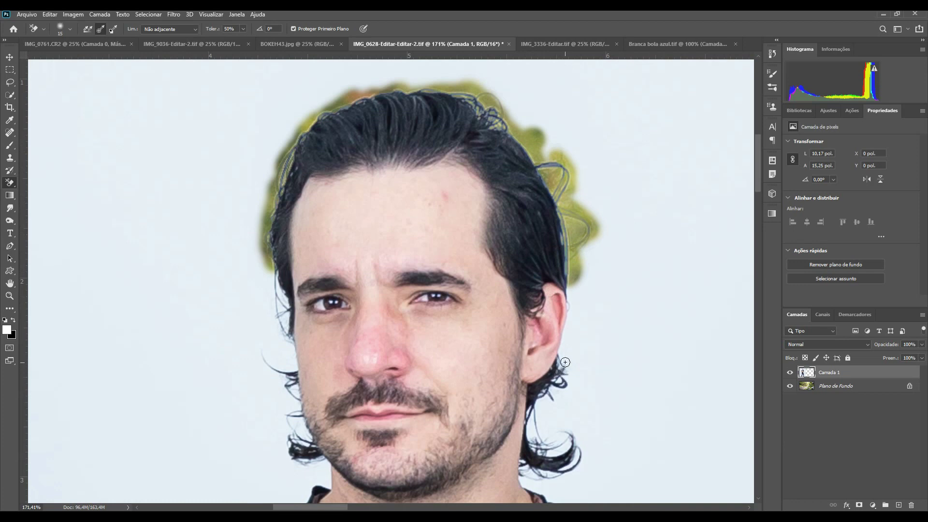
pyautogui.press('[')
pyautogui.press('[')
pyautogui.press('[')
pyautogui.moveTo(562, 367)
pyautogui.mouseDown()
pyautogui.moveTo(561, 356)
pyautogui.moveTo(534, 424)
pyautogui.moveTo(581, 461)
pyautogui.moveTo(532, 472)
pyautogui.mouseUp()
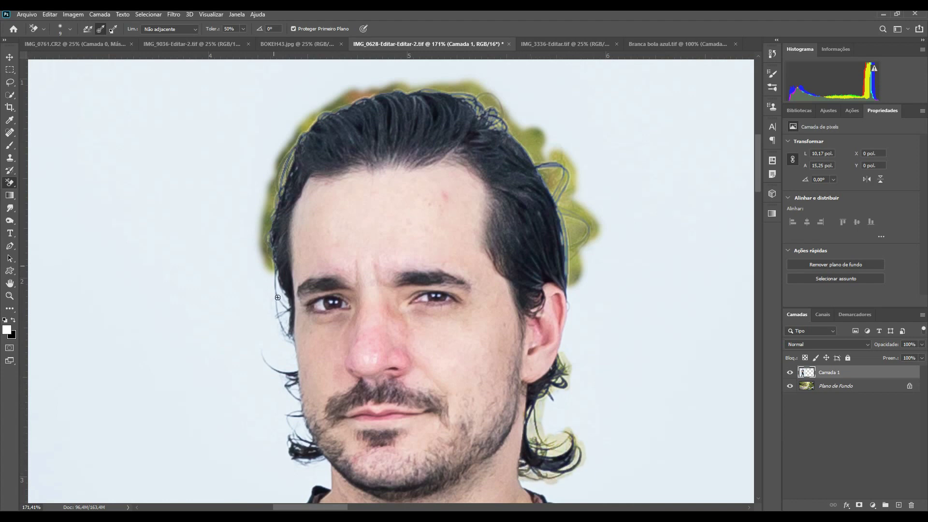
pyautogui.press(']')
pyautogui.press(']')
pyautogui.press(']')
pyautogui.moveTo(265, 275)
pyautogui.mouseDown()
pyautogui.moveTo(290, 450)
pyautogui.moveTo(307, 459)
pyautogui.mouseUp()
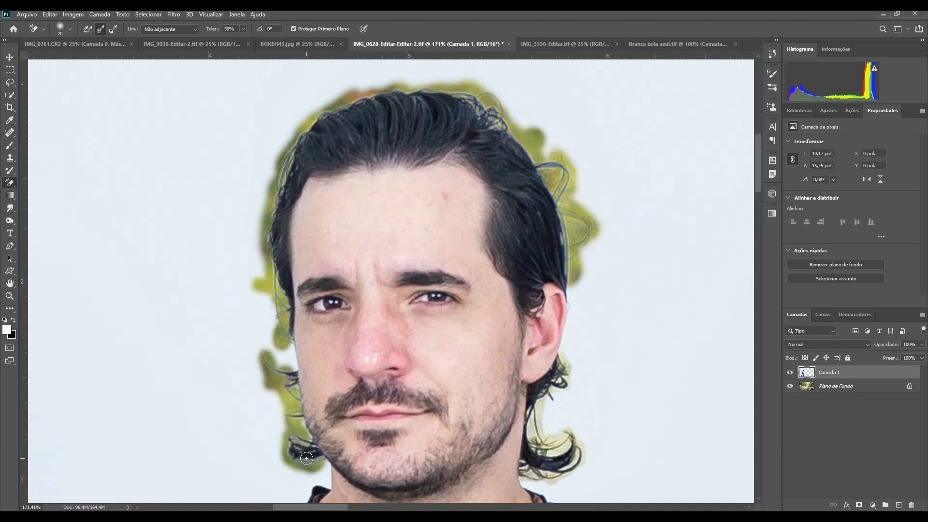
pyautogui.hotkey('ctrl', '0')
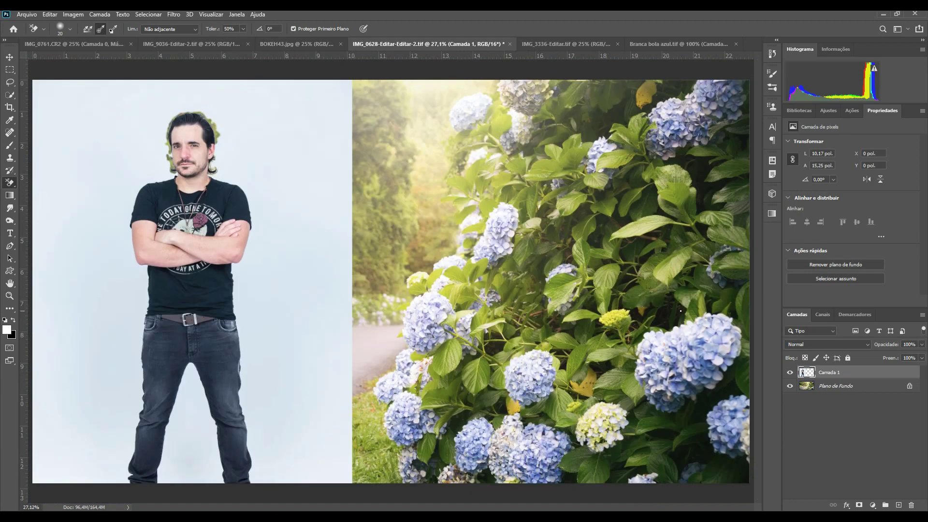
# - Select the man with Select Subject, add a layer mask, and return to the layer pixels
pyautogui.click(158, 14)
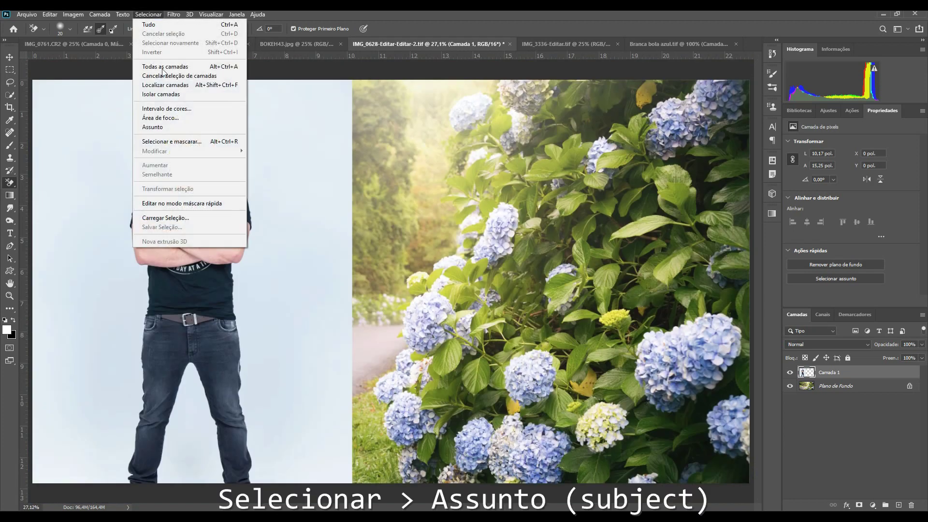
pyautogui.click(171, 128)
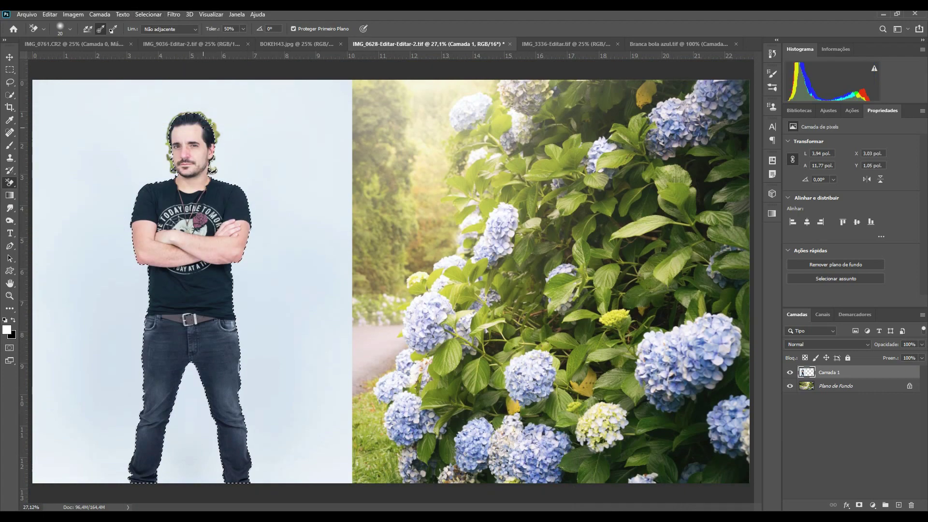
pyautogui.click(859, 506)
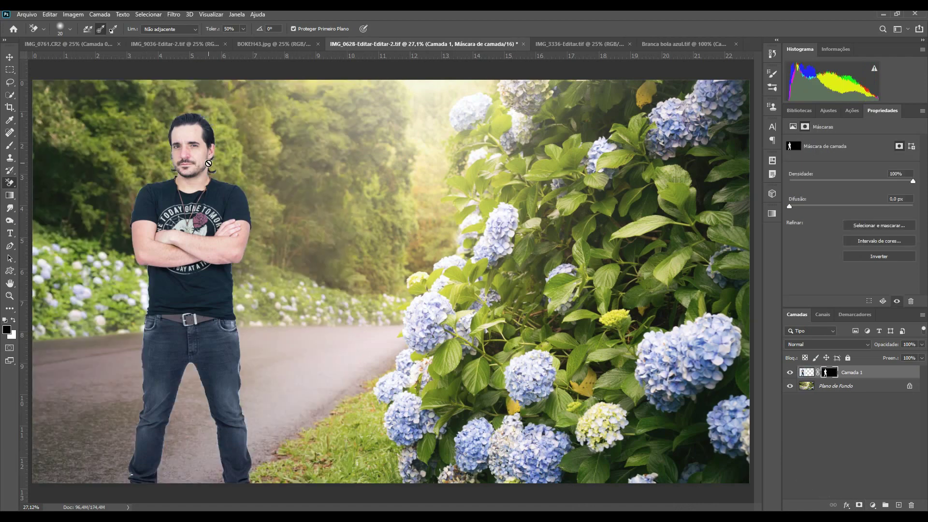
pyautogui.rightClick(13, 187)
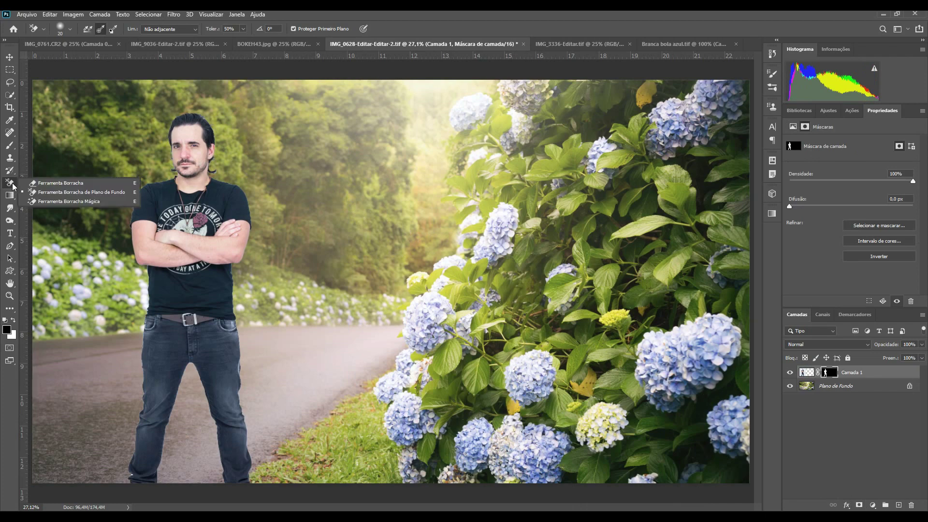
pyautogui.click(10, 186)
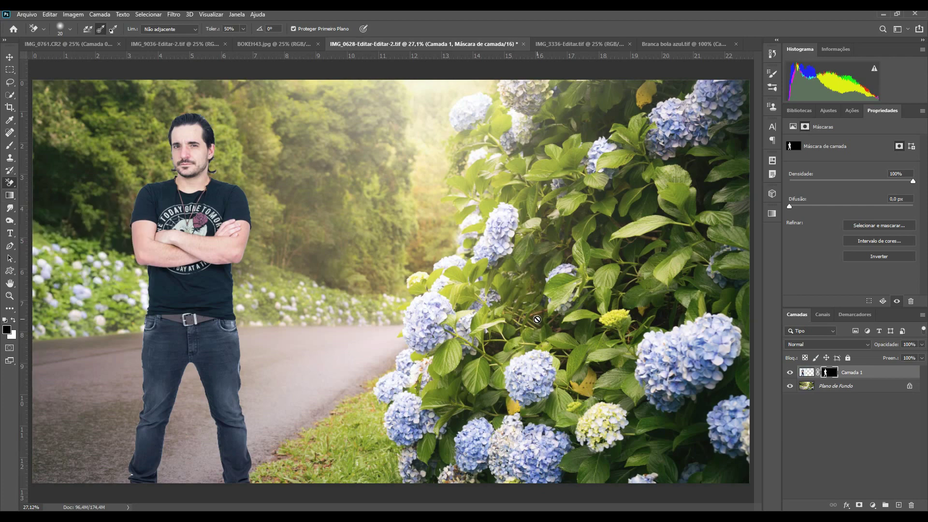
pyautogui.hotkey('ctrl', '-')
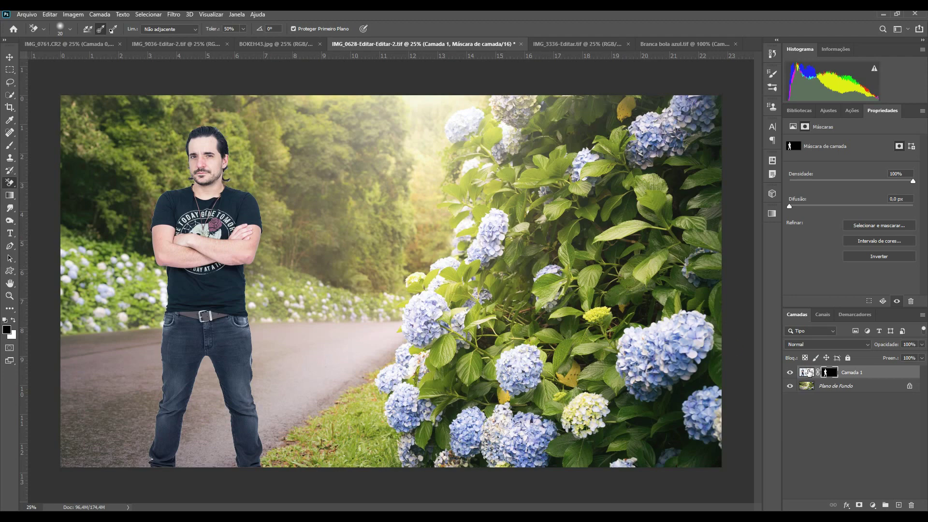
pyautogui.click(803, 371)
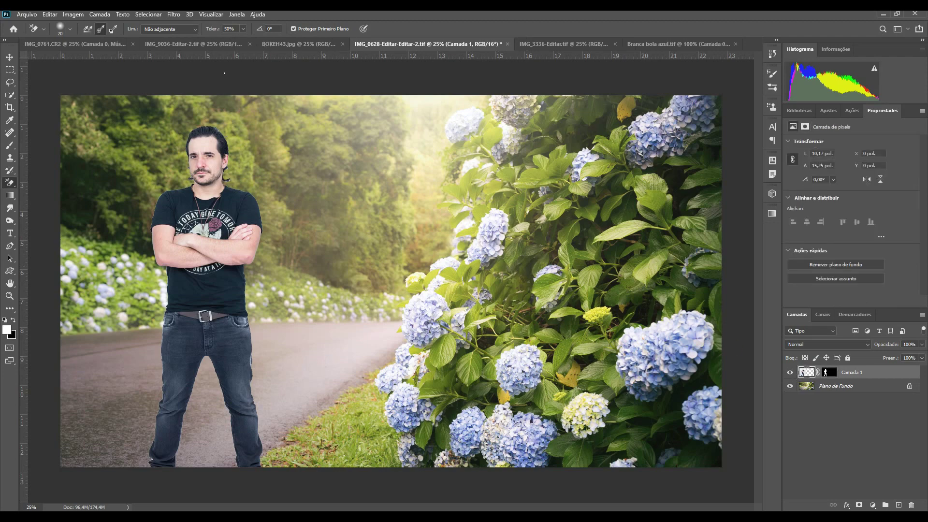
# - Apply Match Color from IMG_0628 Plano de Fundo: Neutralize, Luminance 115, Intensity 98, Fade 74
pyautogui.click(71, 16)
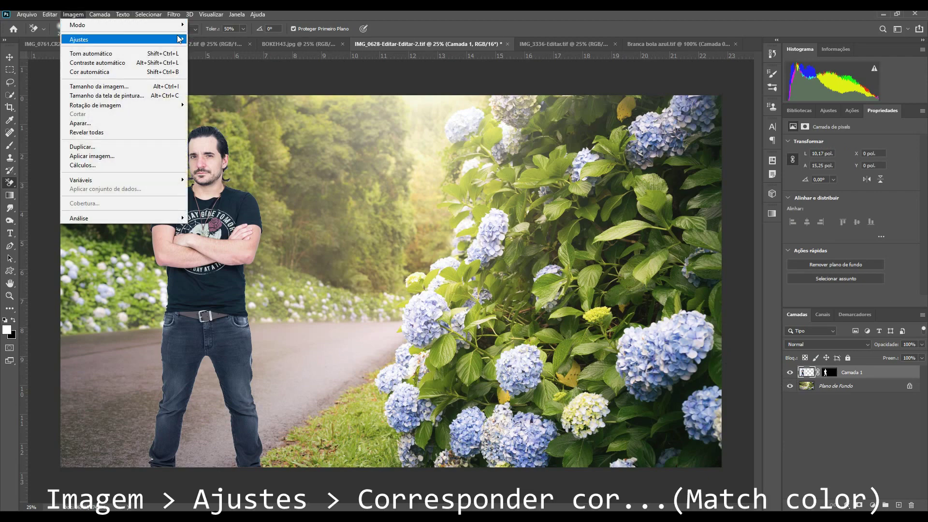
pyautogui.moveTo(123, 39)
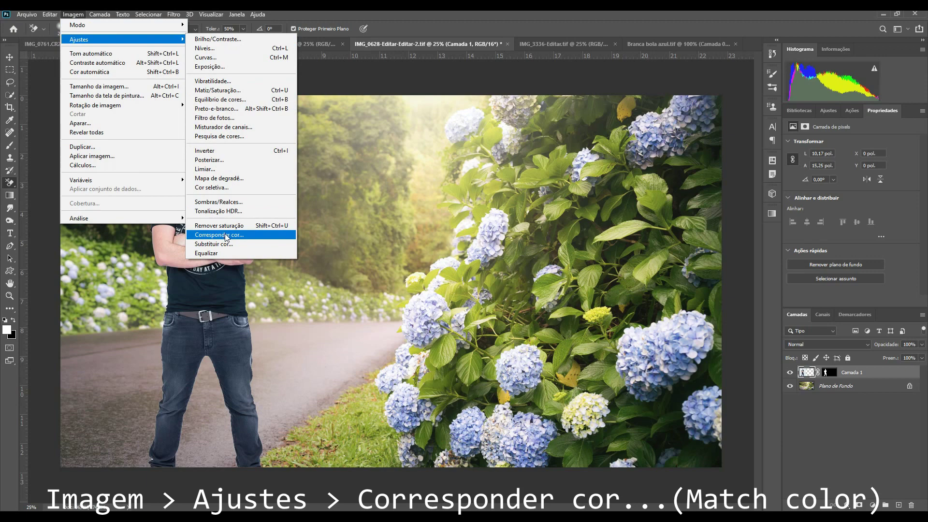
pyautogui.click(225, 235)
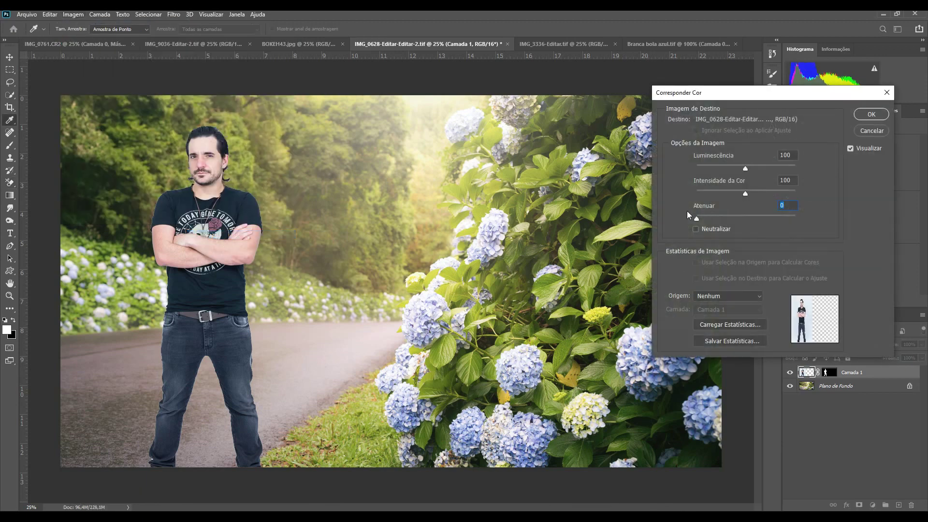
pyautogui.click(735, 297)
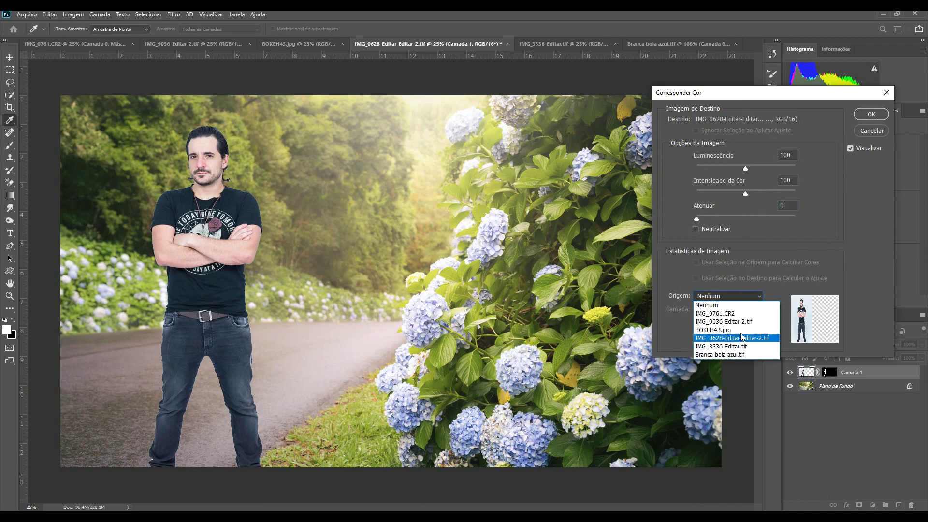
pyautogui.click(740, 339)
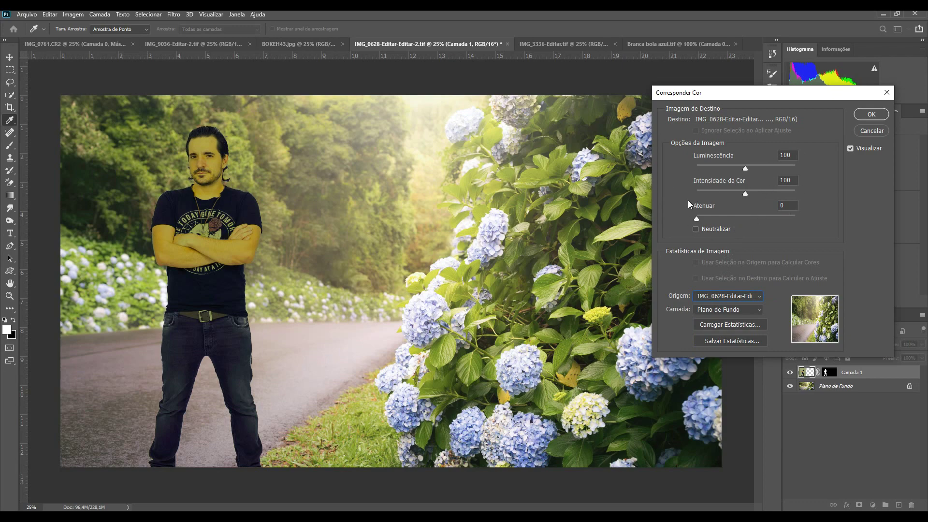
pyautogui.click(696, 229)
pyautogui.moveTo(697, 219); pyautogui.dragTo(738, 219)
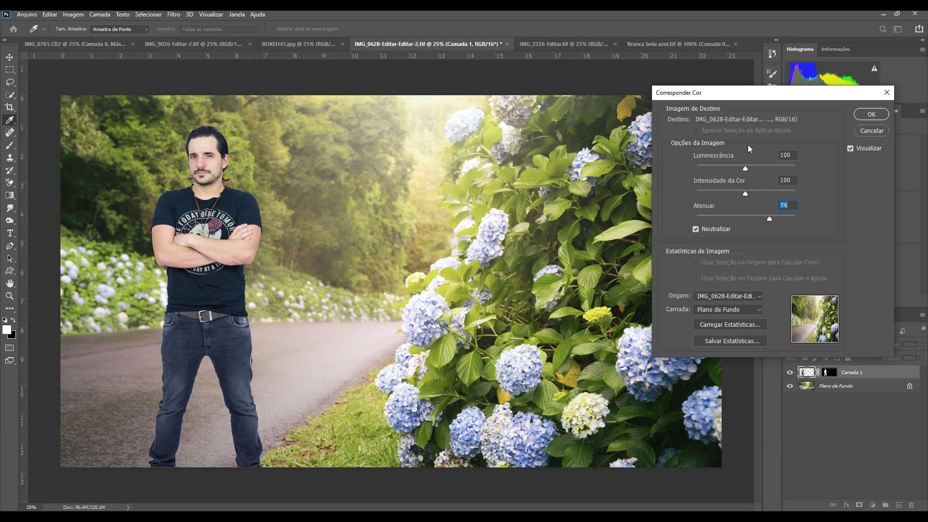
pyautogui.moveTo(746, 167)
pyautogui.mouseDown()
pyautogui.moveTo(719, 166)
pyautogui.moveTo(759, 172)
pyautogui.mouseUp()
pyautogui.moveTo(746, 194); pyautogui.dragTo(712, 192)
pyautogui.moveTo(760, 194); pyautogui.dragTo(746, 193)
pyautogui.click(850, 149)
pyautogui.click(867, 113)
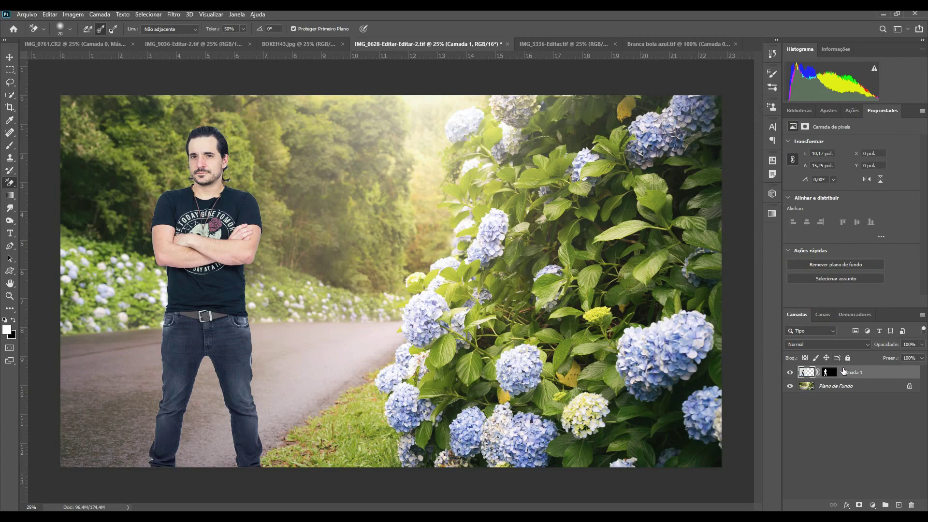
# - Delete Camada 1, paste the IMG_3336 portrait into IMG_0628, and nudge it down to Y 0.38 pol
pyautogui.press('Delete')
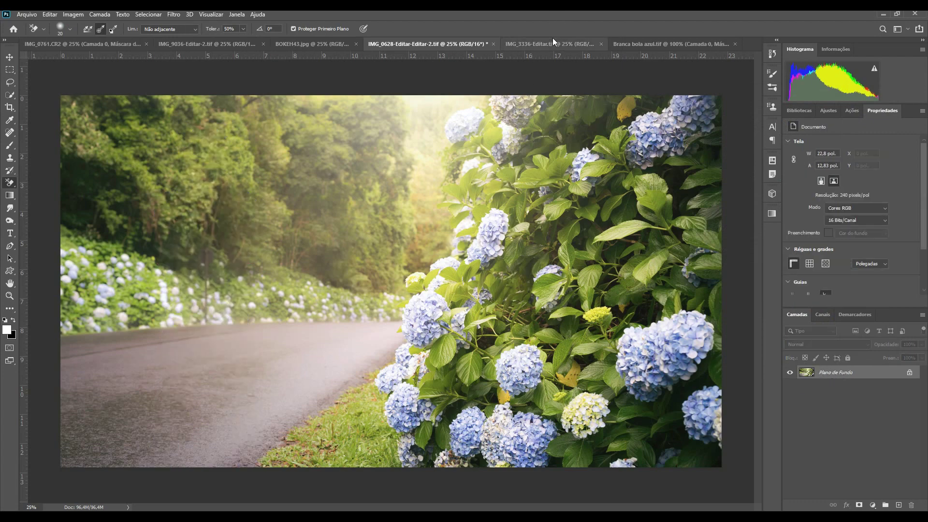
pyautogui.click(547, 44)
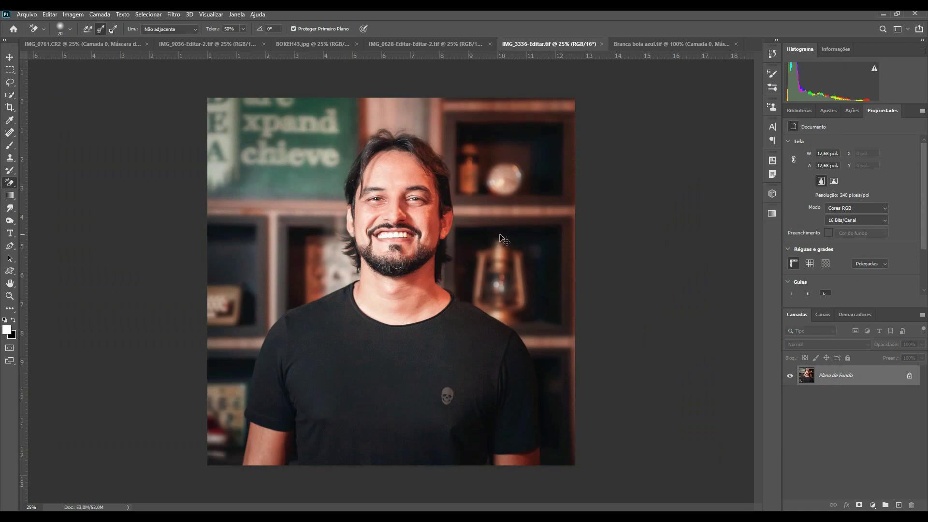
pyautogui.hotkey('ctrl', 'a')
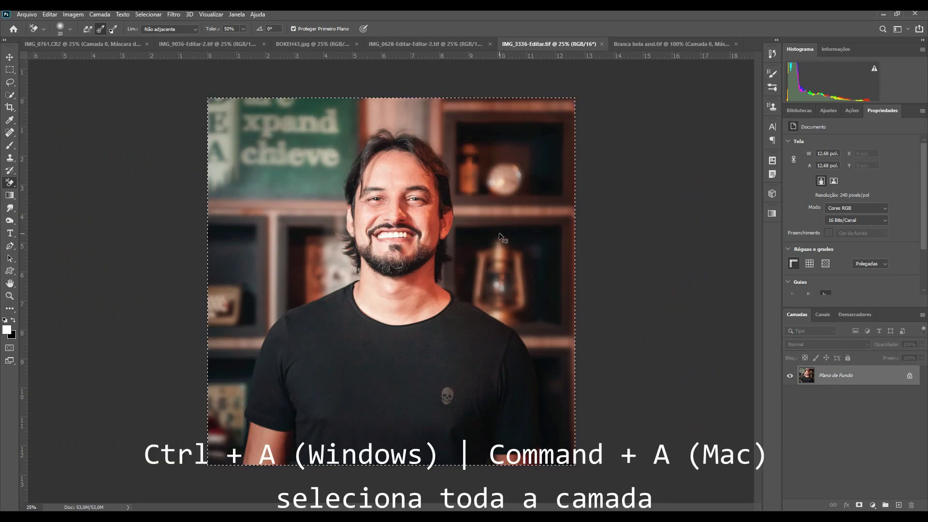
pyautogui.click(416, 46)
pyautogui.hotkey('ctrl', 'v')
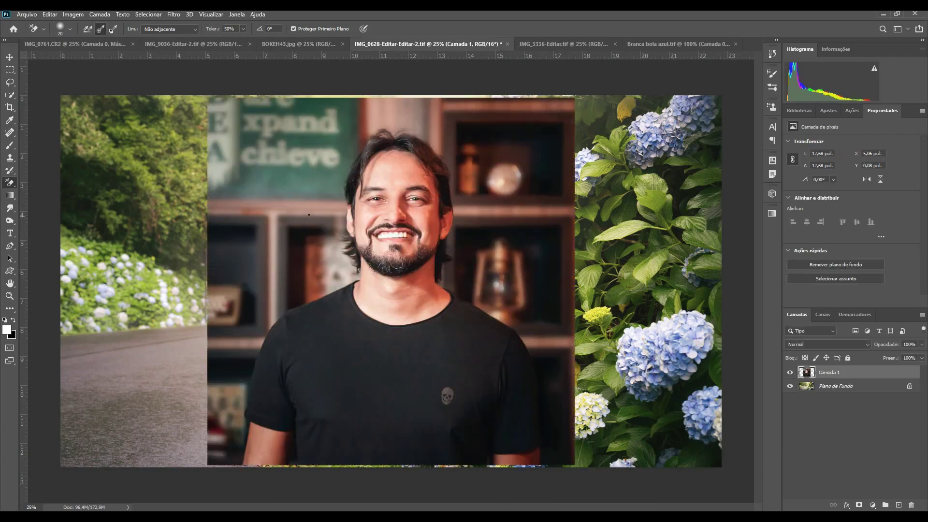
pyautogui.press('v')
pyautogui.moveTo(426, 291); pyautogui.dragTo(426, 297)
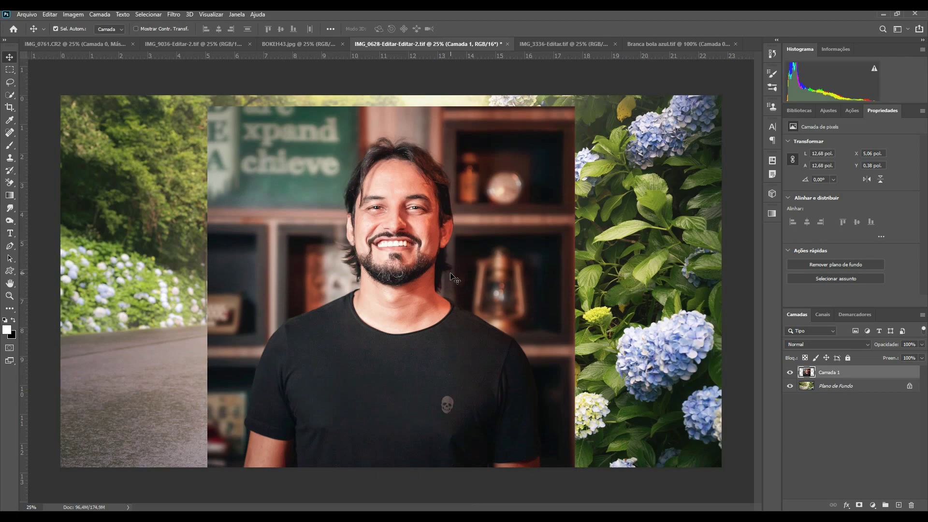
# - Mask out the bookshelf with Remove Background, then set up the Brush with white foreground
pyautogui.click(841, 264)
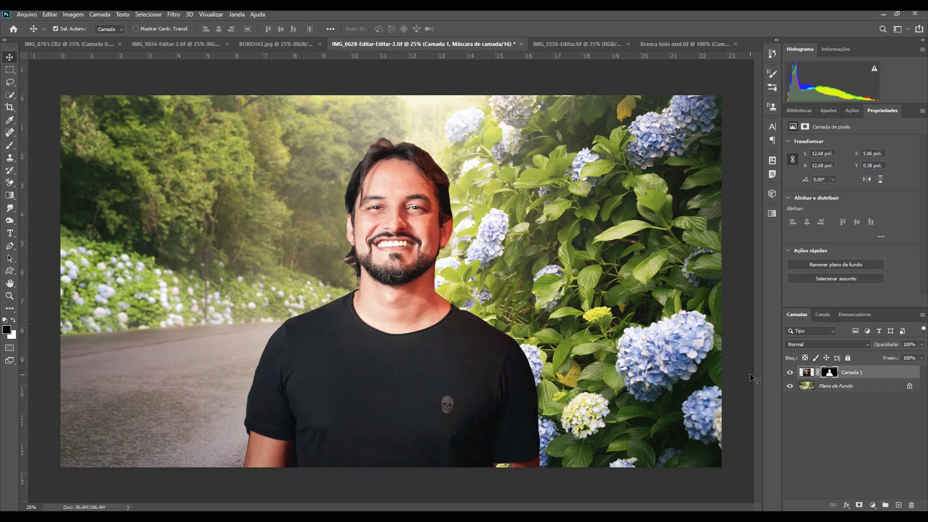
pyautogui.press('b')
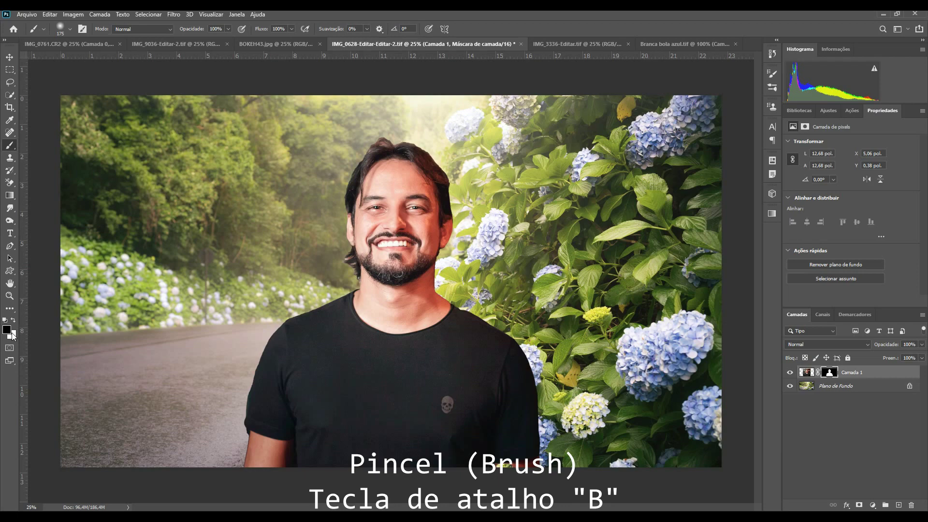
pyautogui.press('x')
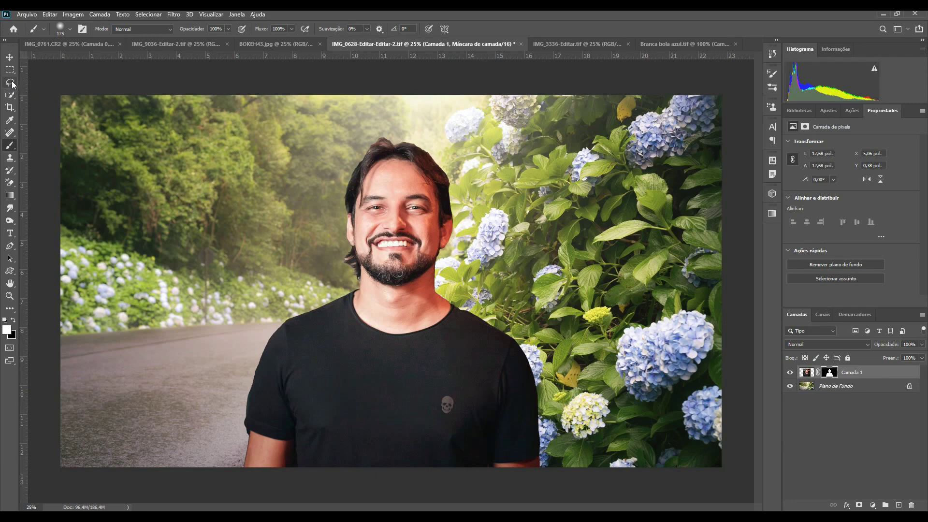
pyautogui.click(10, 95)
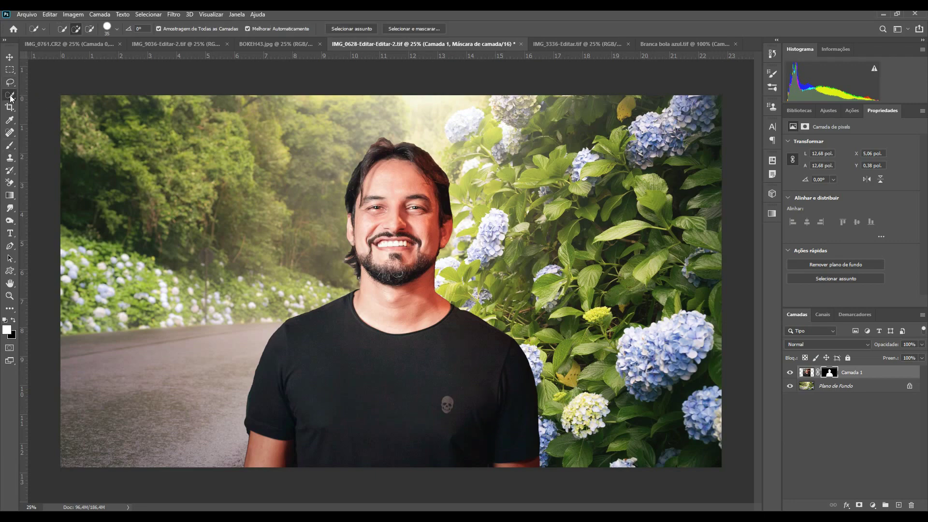
# - Refine hair in Select and Mask: Shift Edge -32%, Smooth 1, Smart Radius, Decontaminate Colors
pyautogui.click(415, 29)
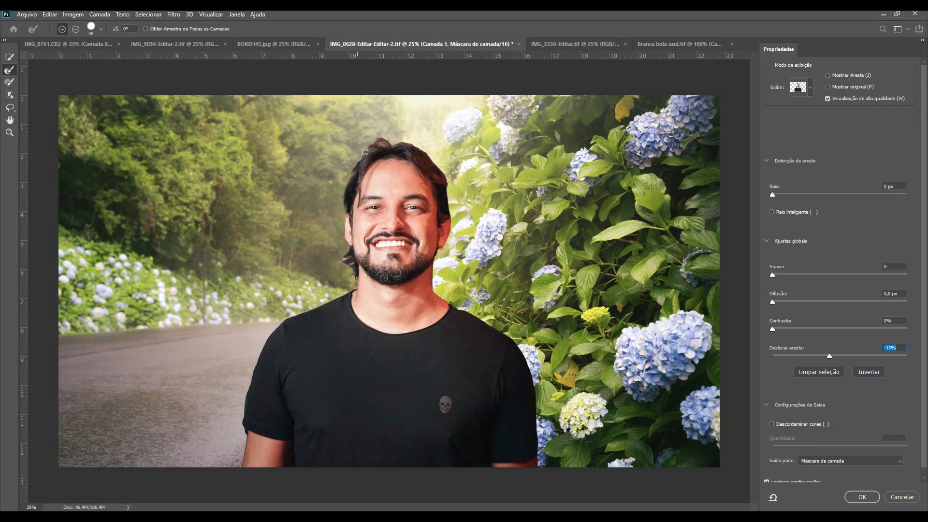
pyautogui.moveTo(406, 141); pyautogui.dragTo(452, 210)
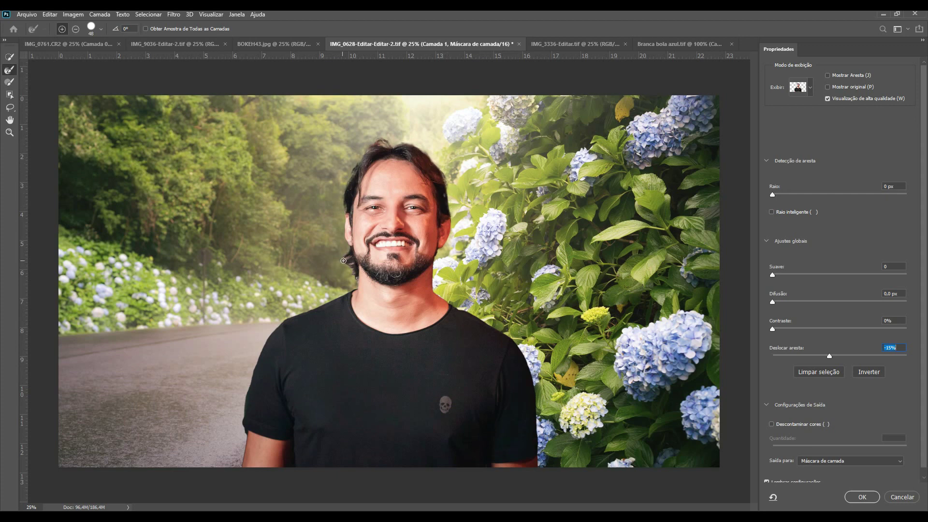
pyautogui.write('0')
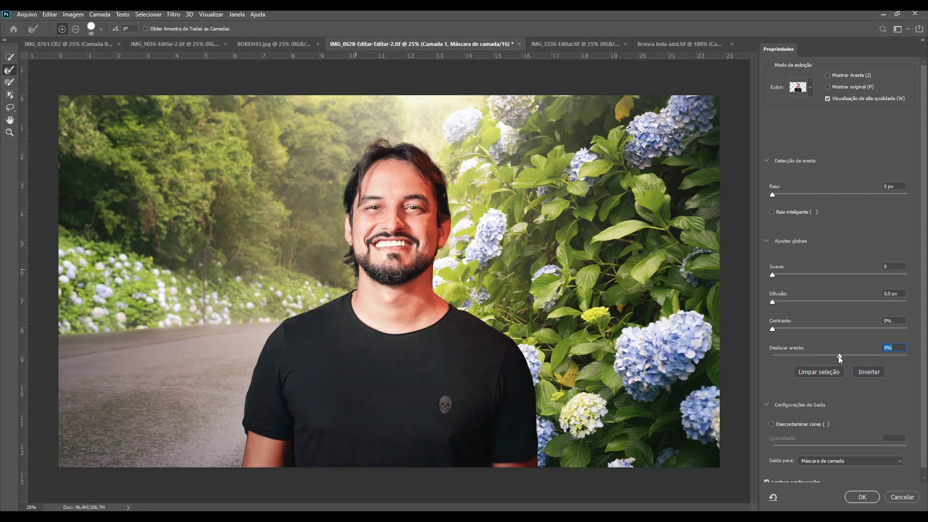
pyautogui.moveTo(840, 357)
pyautogui.mouseDown()
pyautogui.moveTo(803, 349)
pyautogui.moveTo(840, 356)
pyautogui.mouseUp()
pyautogui.moveTo(773, 276); pyautogui.dragTo(773, 277)
pyautogui.click(780, 212)
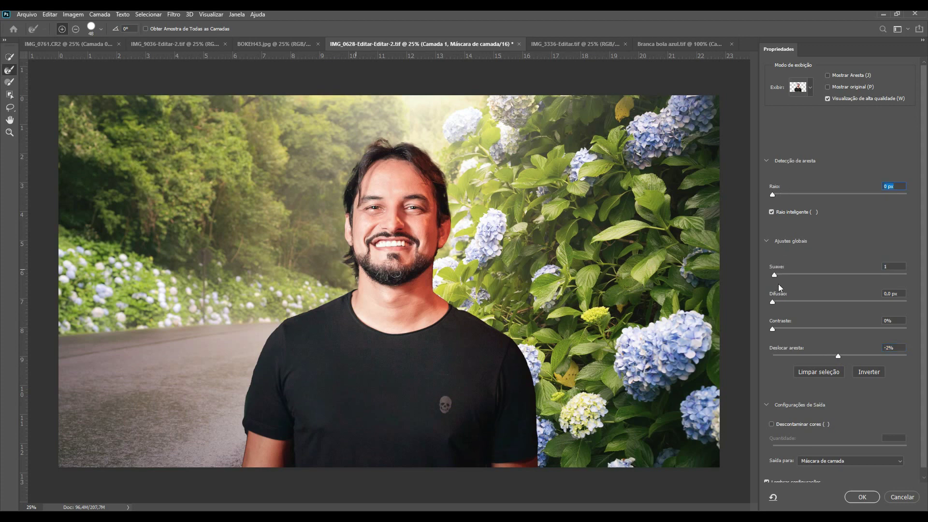
pyautogui.click(773, 424)
pyautogui.click(772, 424)
pyautogui.click(771, 424)
pyautogui.click(857, 498)
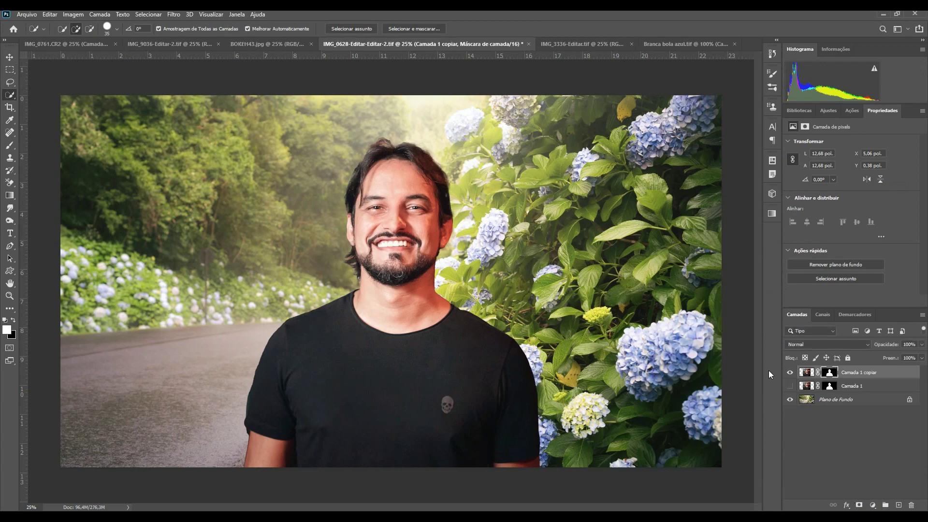
pyautogui.click(581, 44)
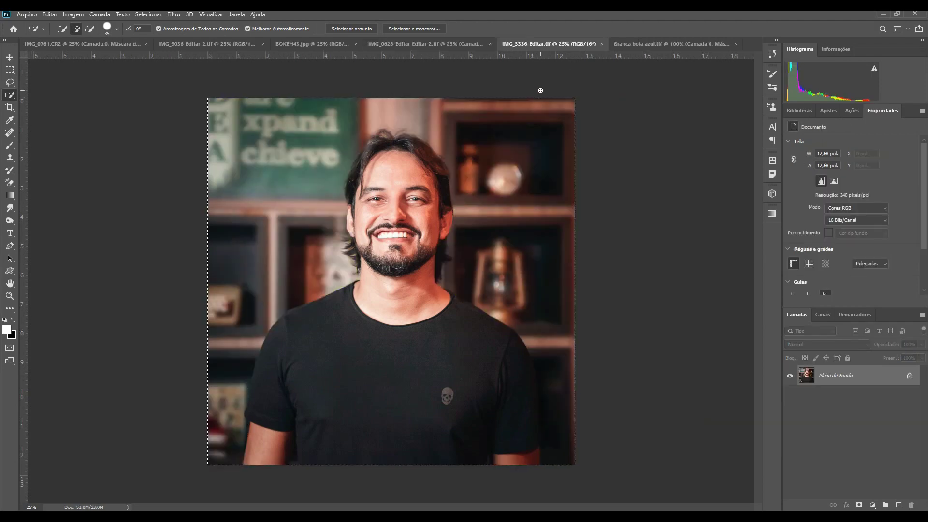
pyautogui.click(456, 42)
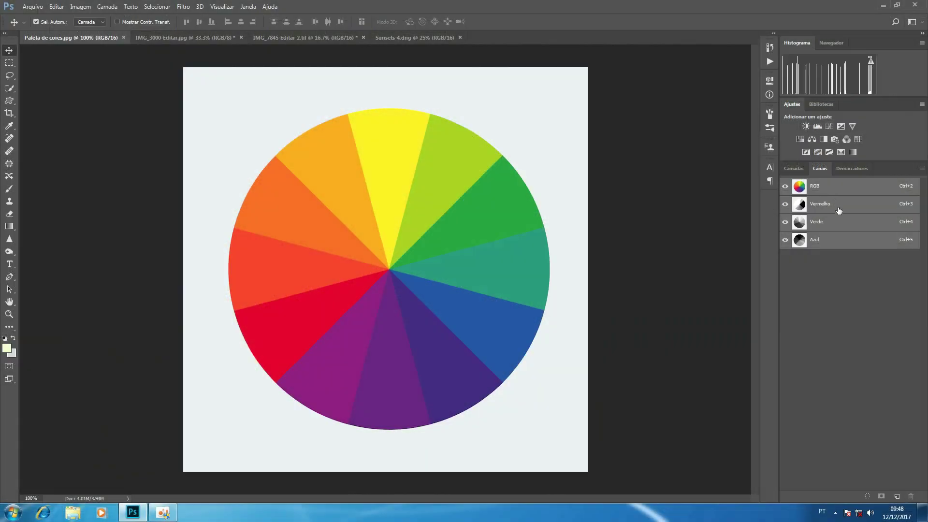
# - View the Vermelho and Verde channels individually, then return to the RGB composite
pyautogui.click(839, 211)
pyautogui.click(828, 224)
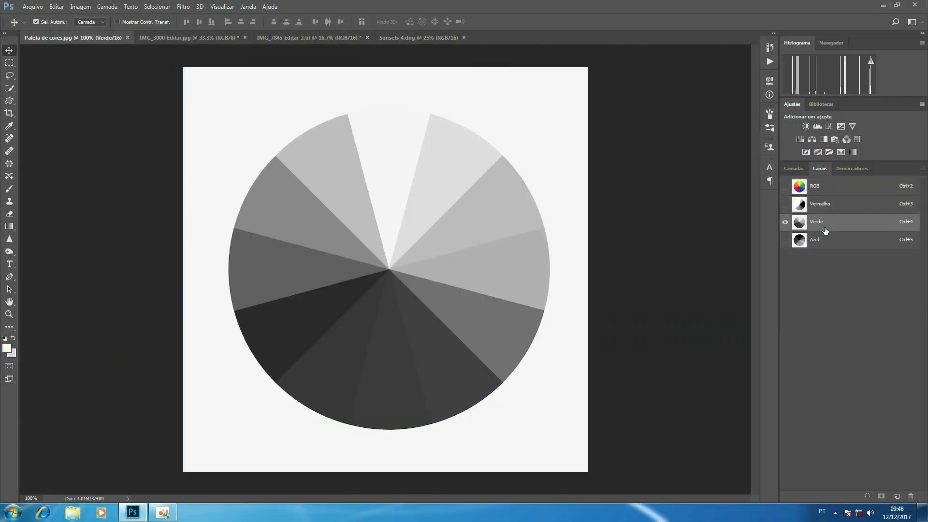
pyautogui.click(829, 194)
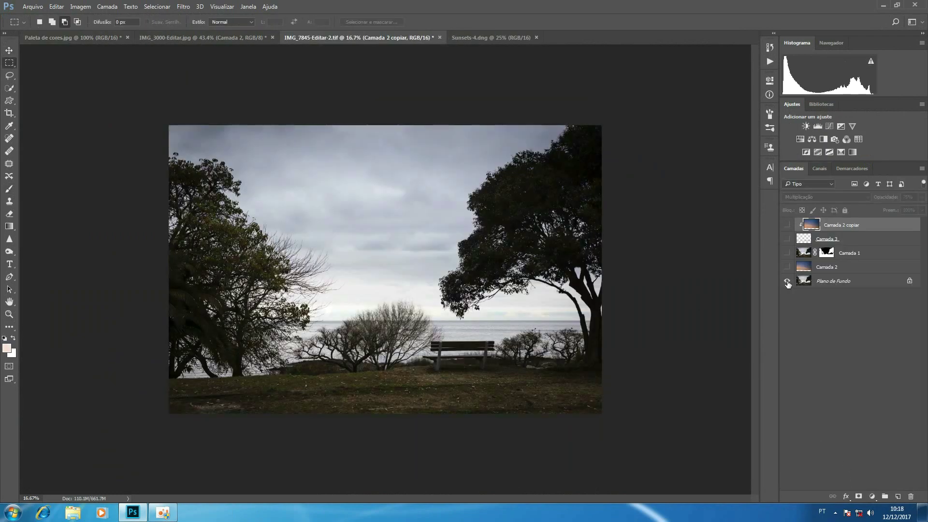
pyautogui.keyDown('alt'); pyautogui.click(788, 281); pyautogui.keyUp('alt')
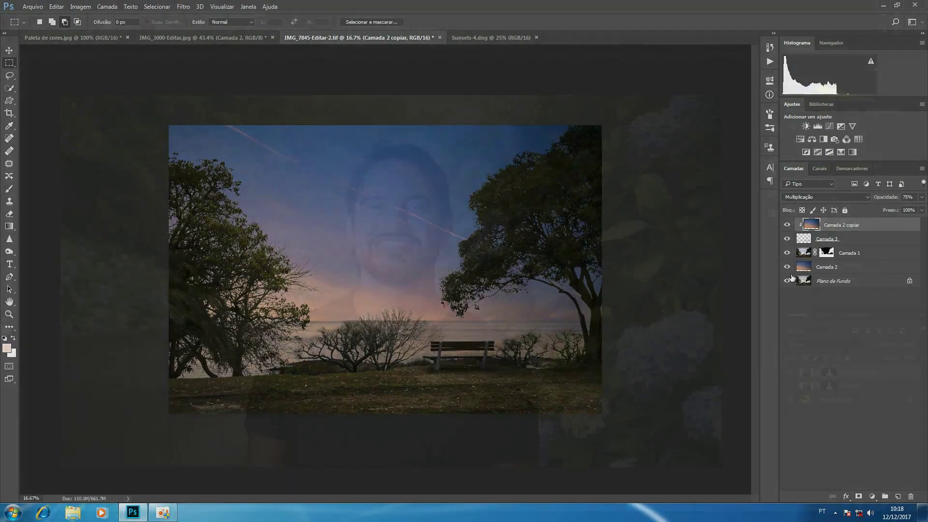